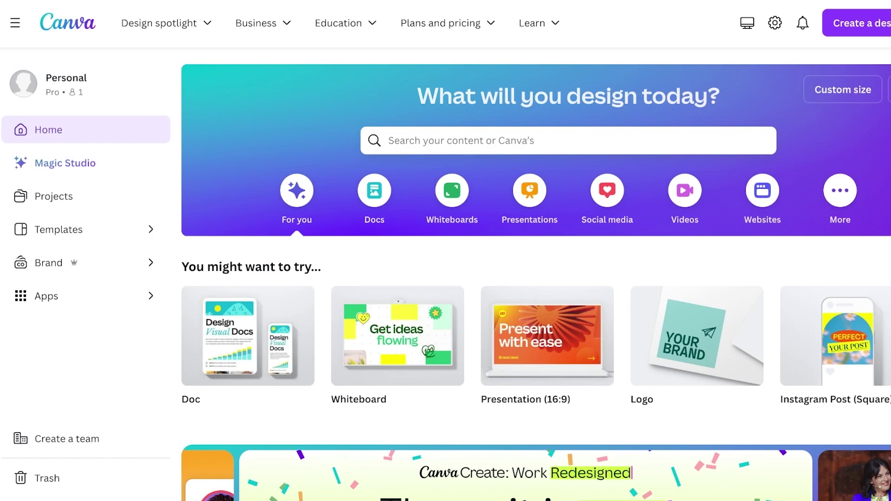
pyautogui.scroll(-5, 536, 274)
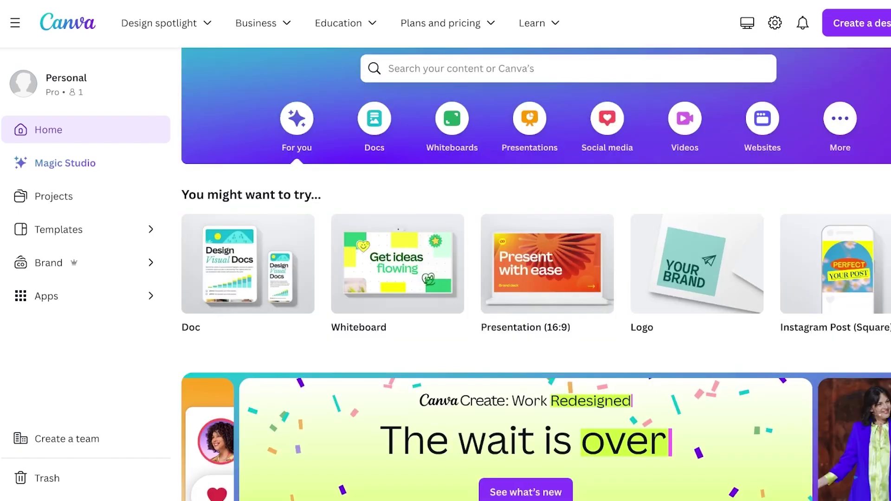
pyautogui.scroll(5, 536, 273)
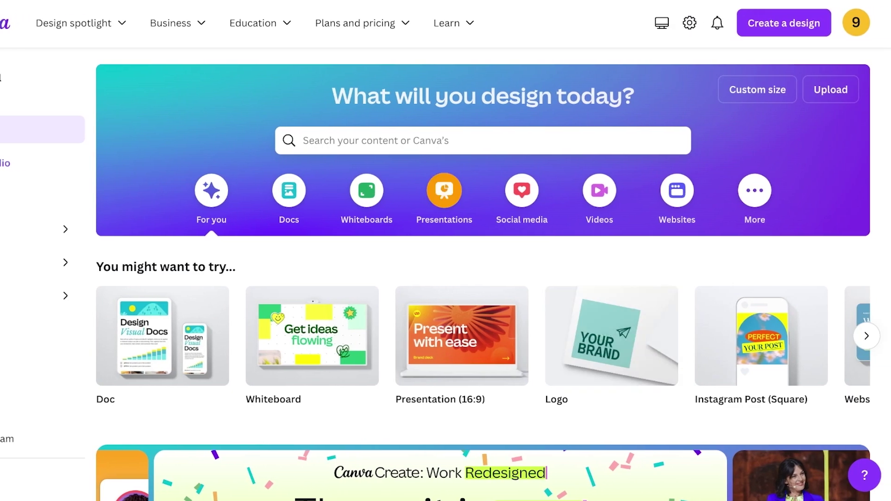
# - Search for "youtube shorts", look through the YouTube Shorts 1080 × 1920 px templates and start a blank design in that format
pyautogui.click(441, 141)
pyautogui.write('y')
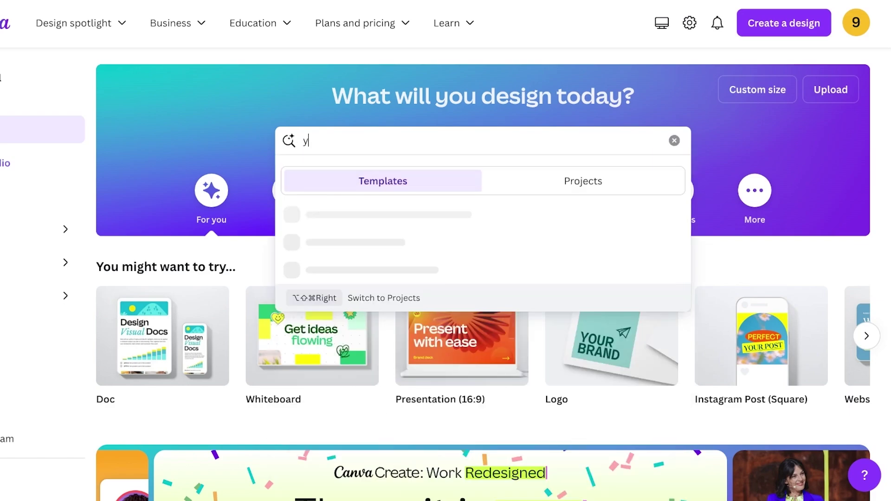
pyautogui.write('outube shorts')
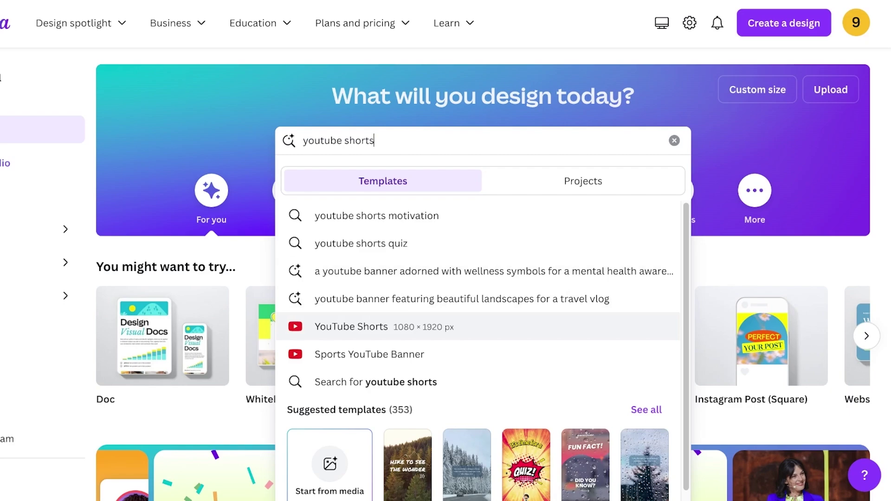
pyautogui.click(351, 327)
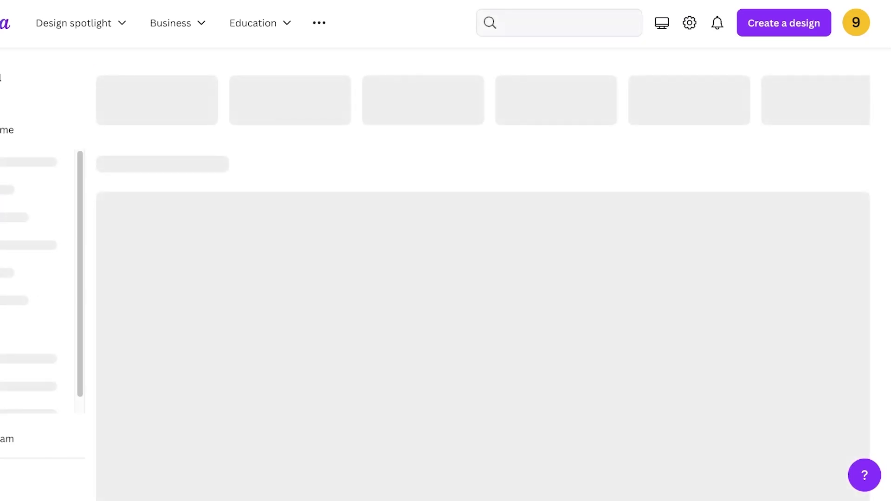
pyautogui.scroll(-20, 325, 325)
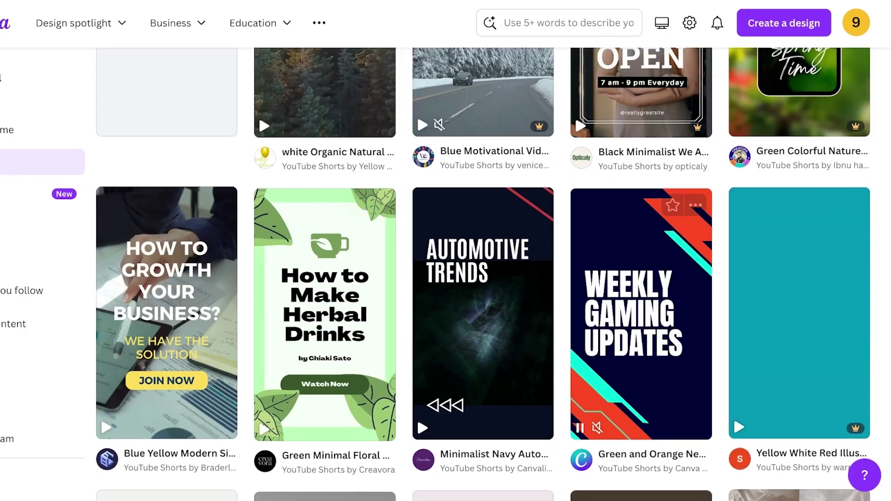
pyautogui.scroll(-15, 226, 379)
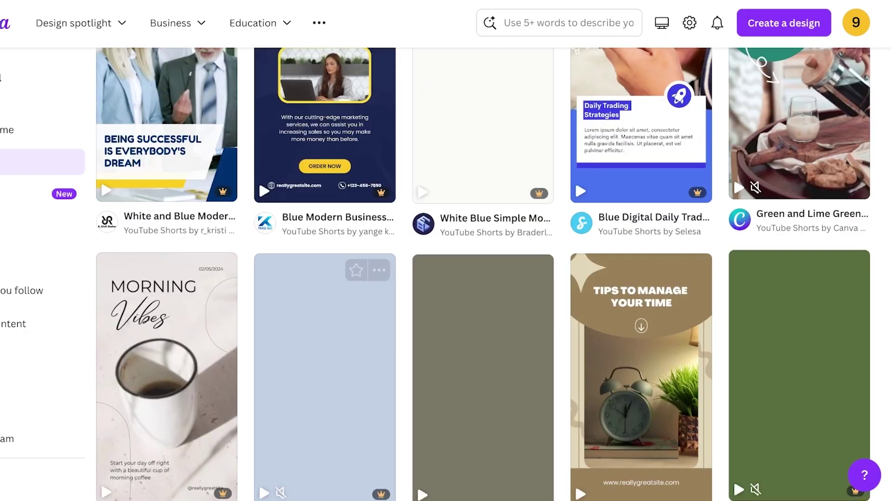
pyautogui.scroll(15, 226, 379)
pyautogui.scroll(10, 226, 379)
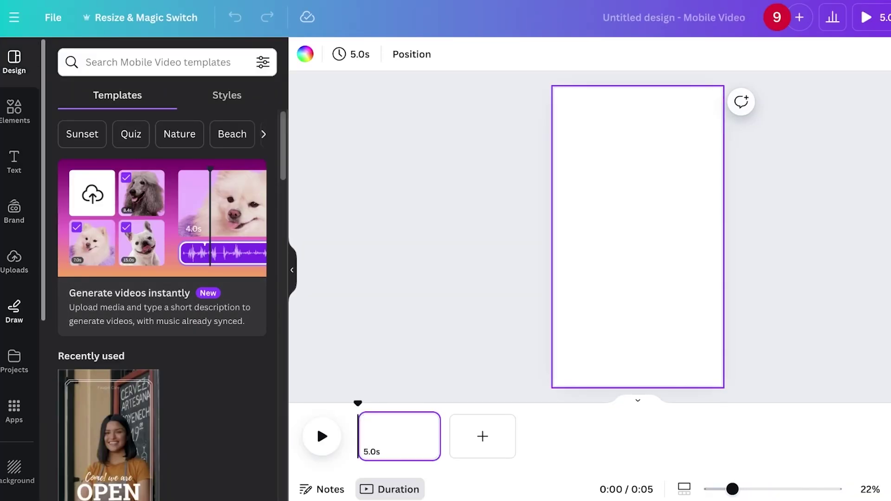
# - Select the seven grey placeholder videos among the uploaded videos and move them to the trash
pyautogui.click(14, 261)
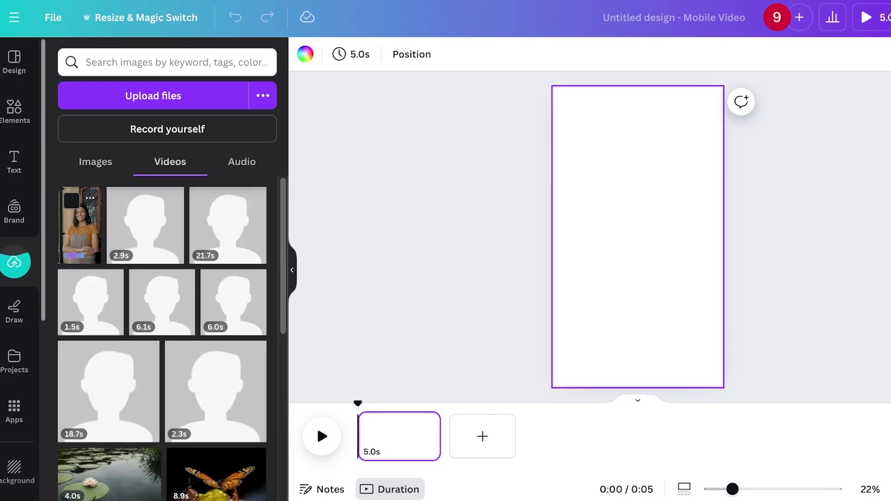
pyautogui.click(120, 201)
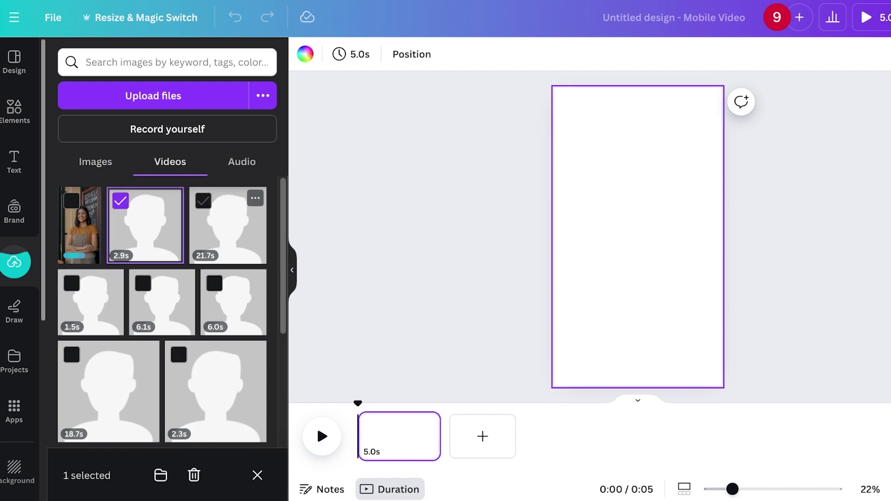
pyautogui.click(203, 201)
pyautogui.click(215, 283)
pyautogui.click(143, 283)
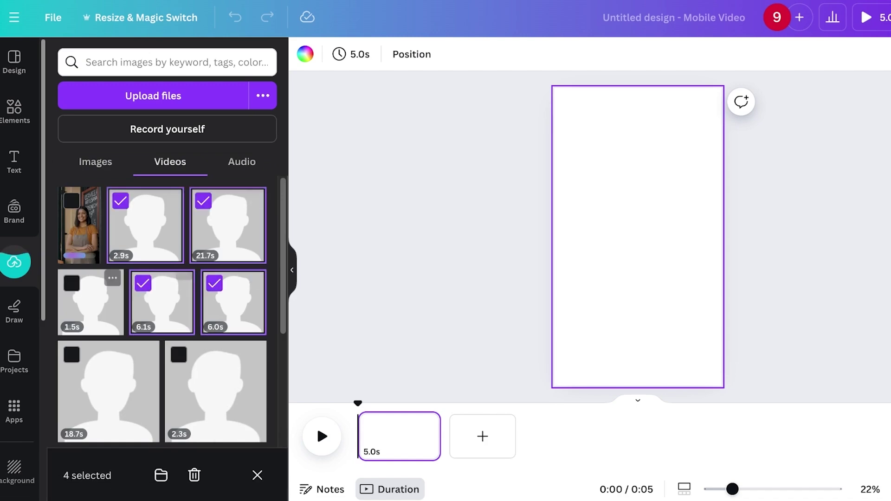
pyautogui.click(71, 283)
pyautogui.click(71, 355)
pyautogui.click(178, 355)
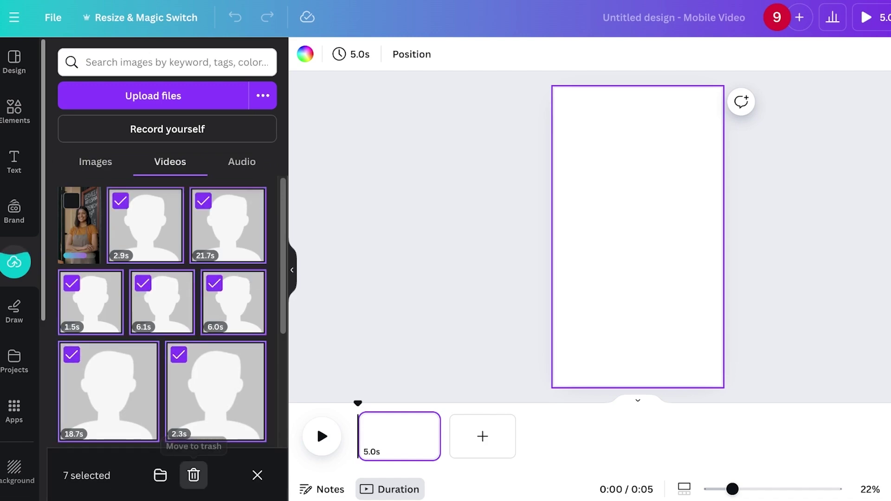
pyautogui.click(194, 475)
pyautogui.click(569, 280)
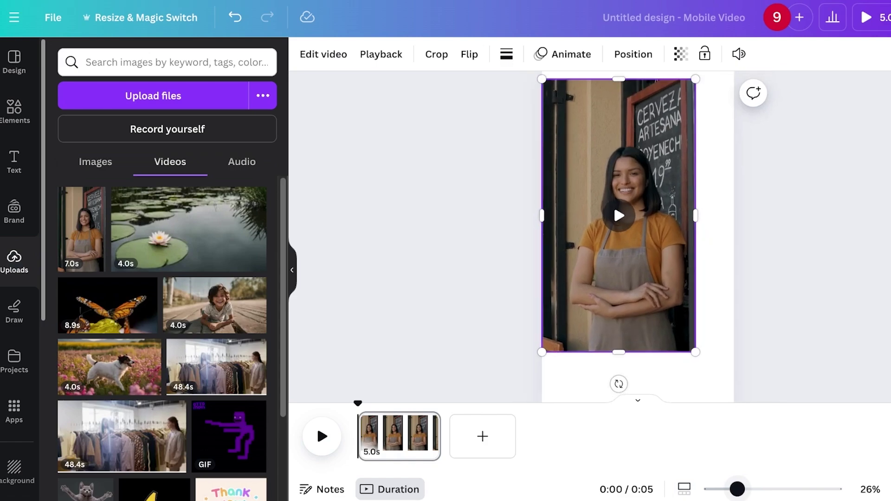
# - Enlarge the video of the woman in the apron until it covers the whole page and play it back
pyautogui.moveTo(640, 260); pyautogui.dragTo(640, 251)
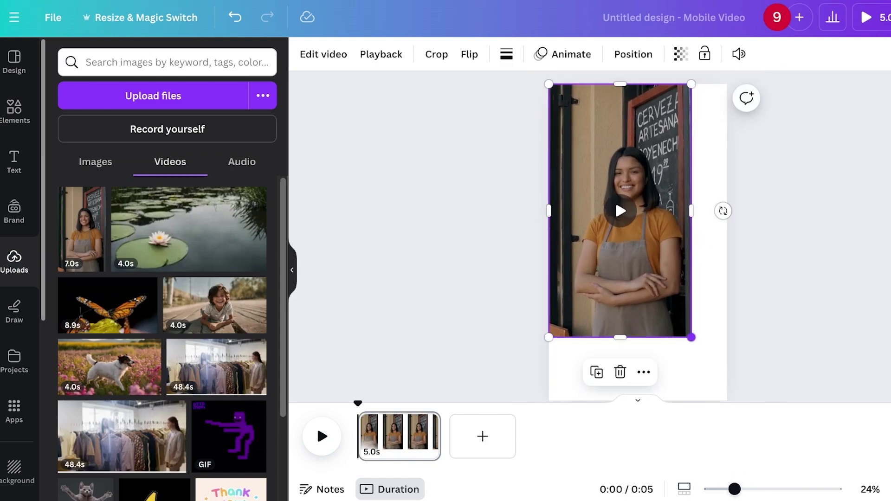
pyautogui.moveTo(691, 337); pyautogui.dragTo(727, 400)
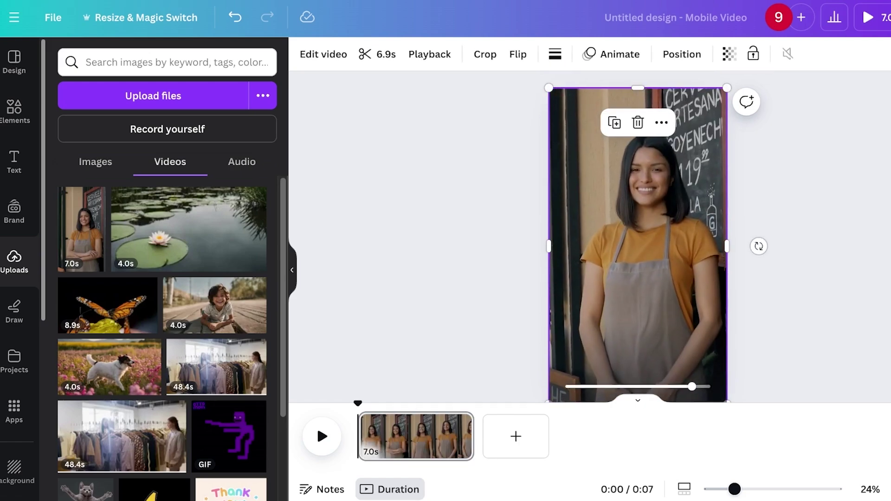
pyautogui.click(317, 424)
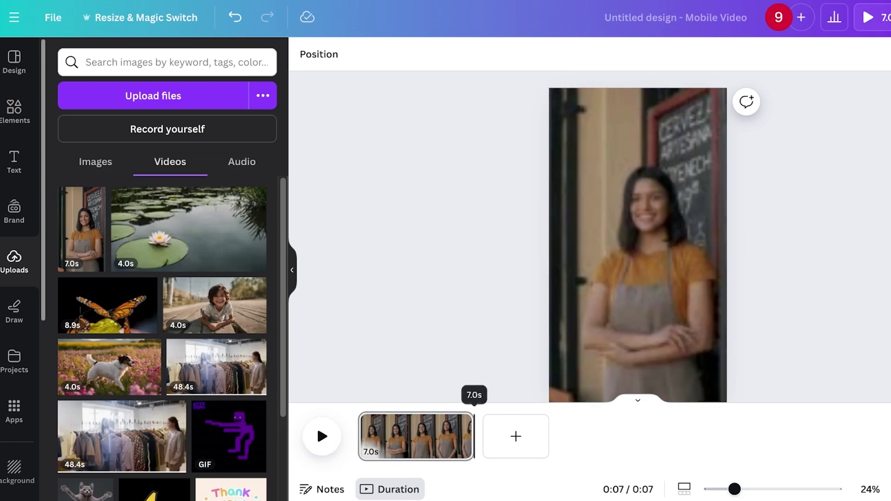
pyautogui.click(317, 424)
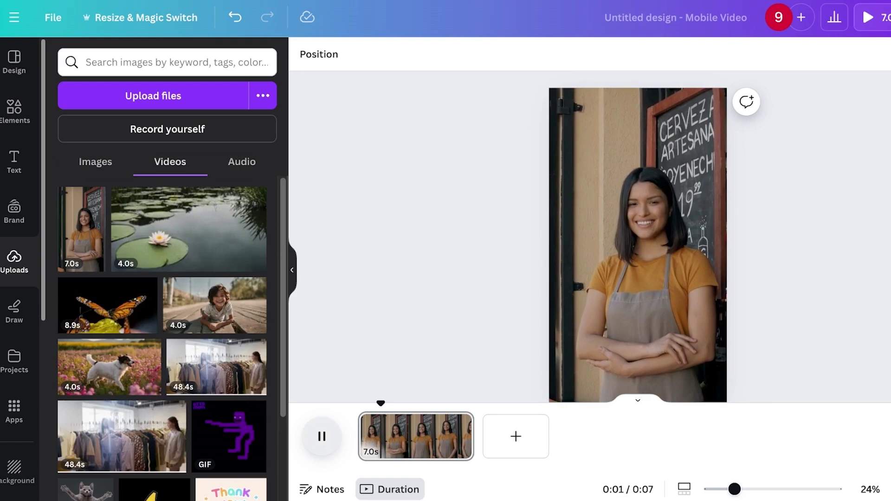
pyautogui.click(316, 424)
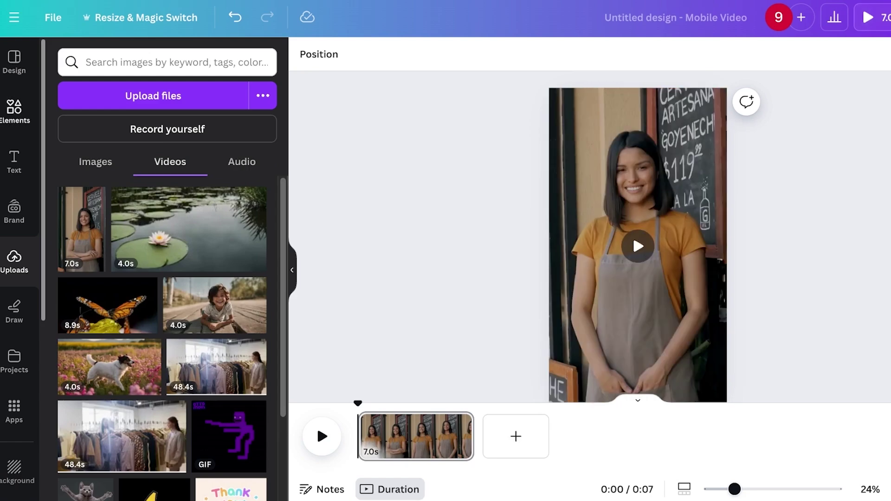
# - Search the video elements for "coffee shop"
pyautogui.click(14, 111)
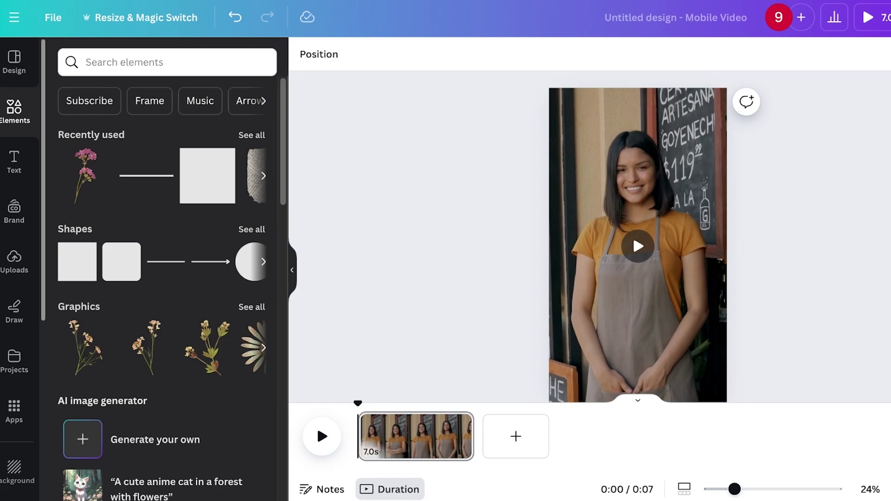
pyautogui.click(167, 62)
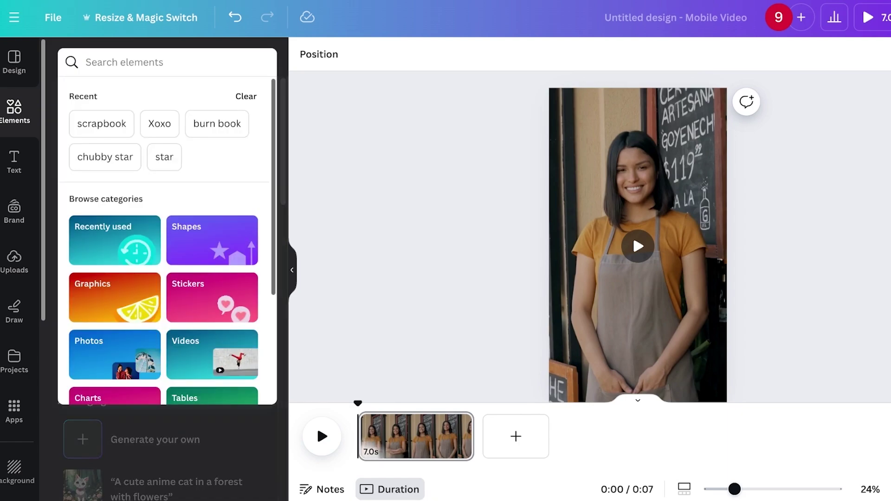
pyautogui.click(212, 355)
pyautogui.click(167, 87)
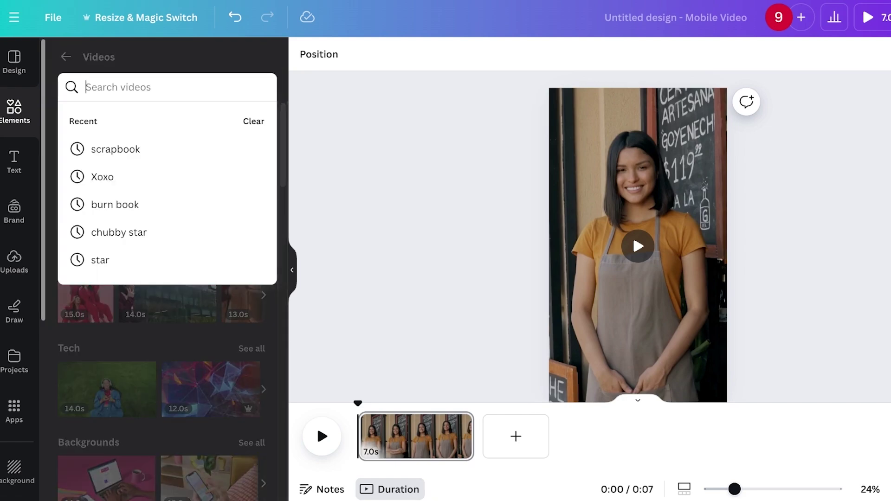
pyautogui.write('coffee shop')
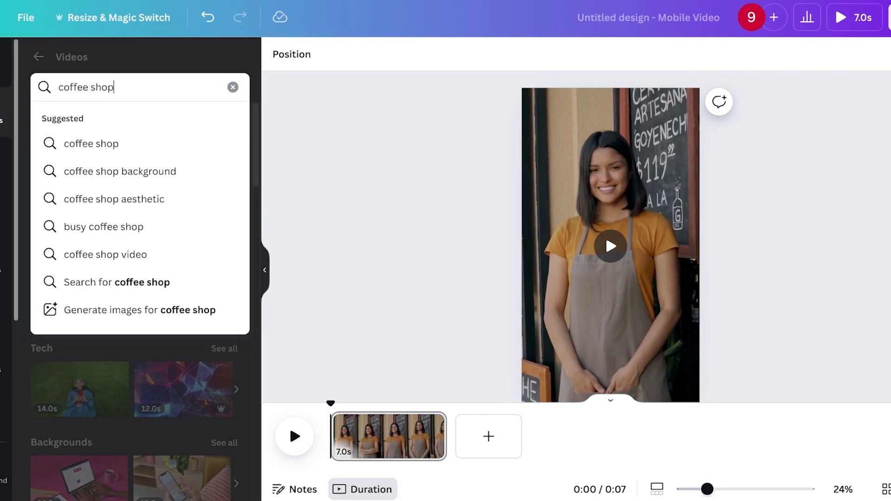
pyautogui.press('Return')
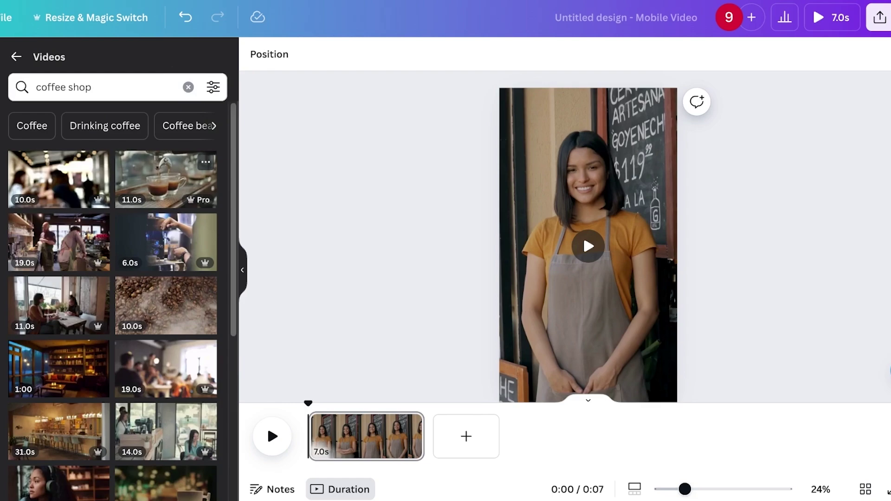
pyautogui.scroll(-5, 113, 301)
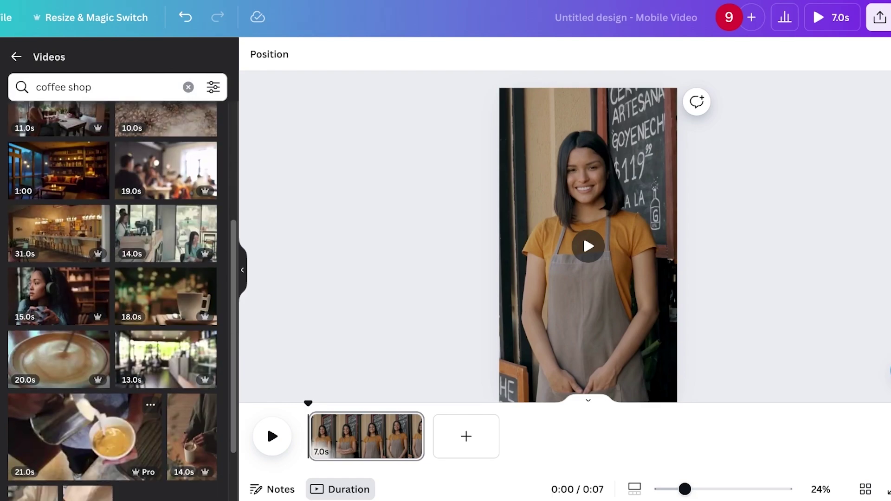
pyautogui.scroll(5, 92, 396)
pyautogui.scroll(-6, 93, 396)
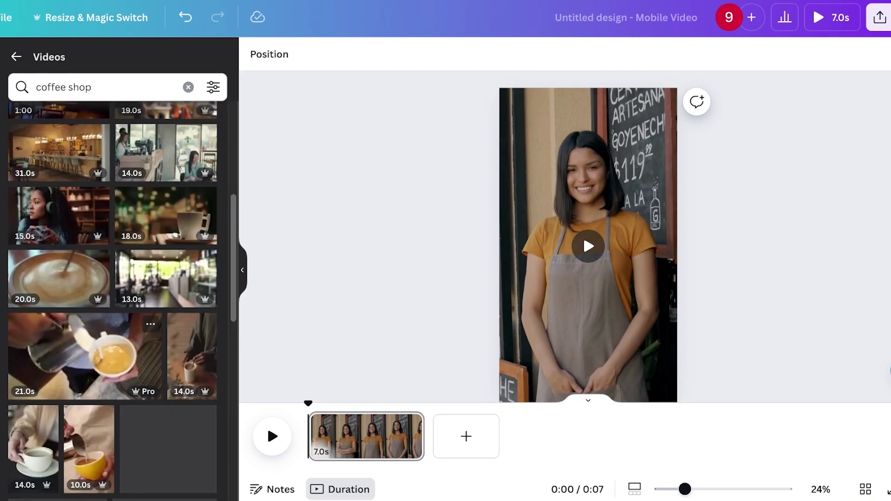
pyautogui.click(59, 278)
pyautogui.press('Delete')
# - Add a blank second page after the clip of the woman in the apron
pyautogui.click(476, 436)
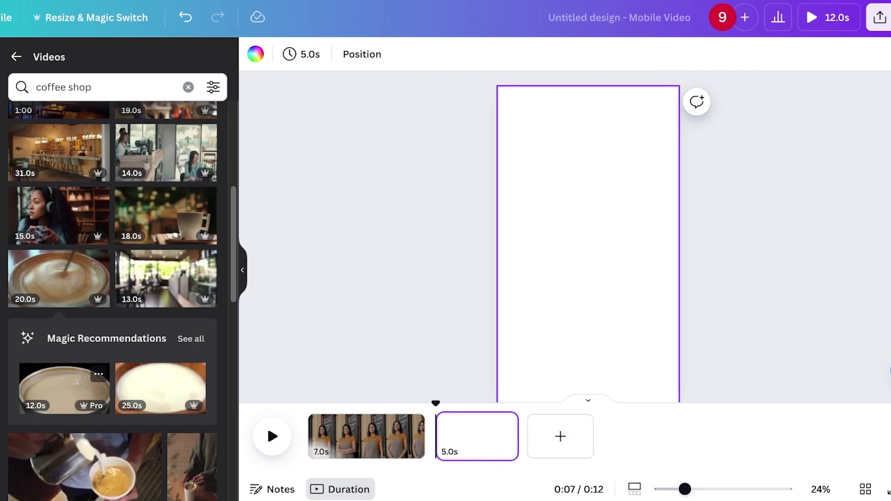
pyautogui.click(58, 279)
pyautogui.moveTo(592, 253); pyautogui.dragTo(574, 118)
pyautogui.moveTo(641, 151); pyautogui.dragTo(890, 478)
pyautogui.moveTo(649, 232); pyautogui.dragTo(510, 324)
pyautogui.press('Delete')
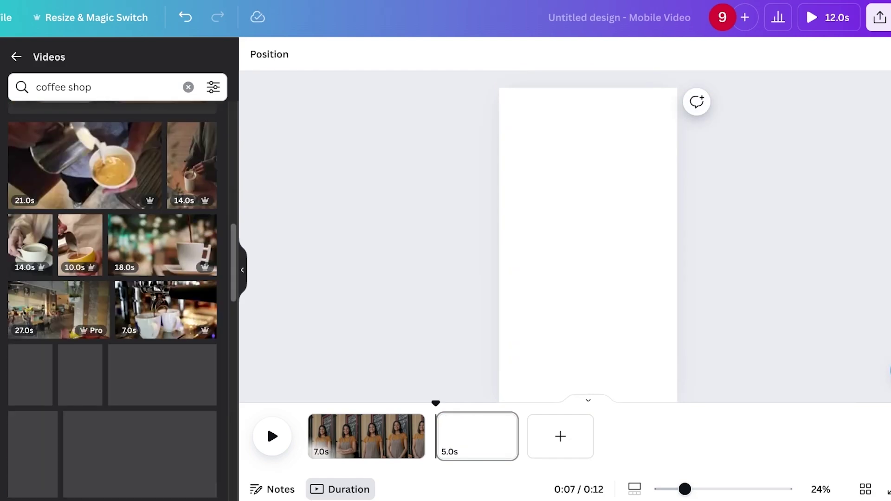
# - Insert the vertical 14.0 s clip of a hand holding a white cup on the second page and enlarge it to cover the page
pyautogui.click(30, 243)
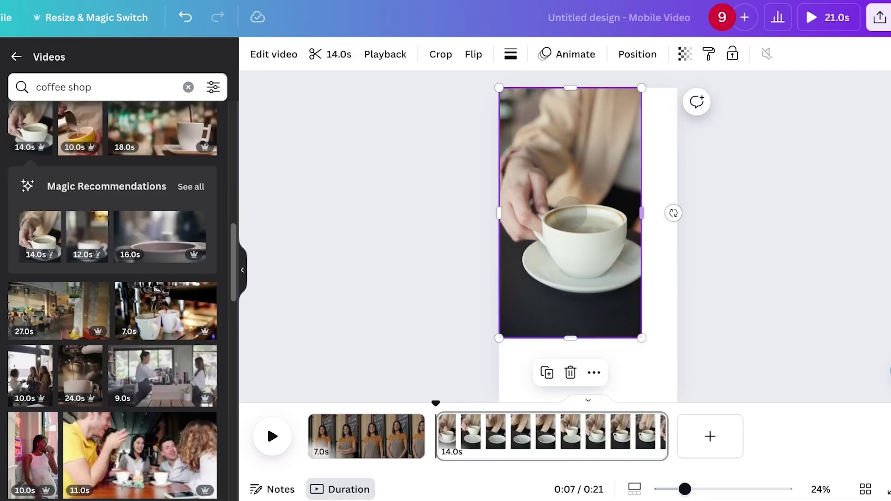
pyautogui.moveTo(642, 338); pyautogui.dragTo(682, 382)
pyautogui.scroll(-1, 691, 387)
pyautogui.scroll(-1, 691, 388)
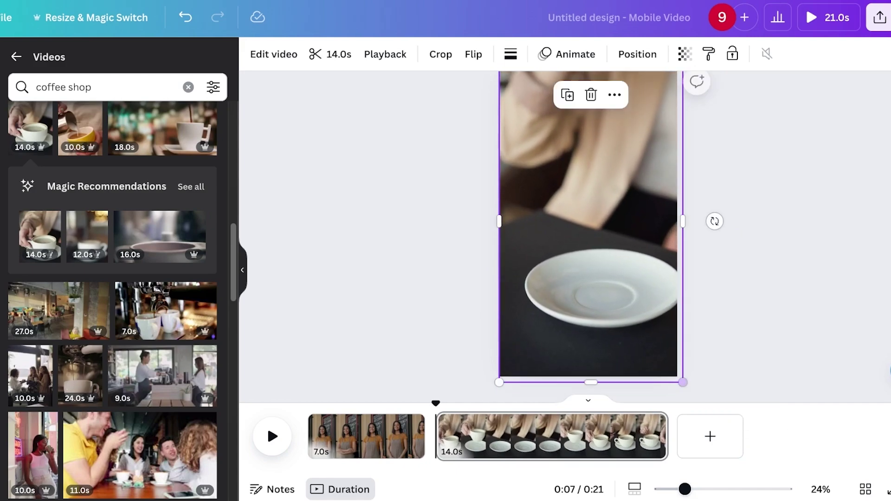
pyautogui.scroll(1, 685, 384)
# - Add a blank third page and search the videos for "coffee shop aesthetic"
pyautogui.click(710, 436)
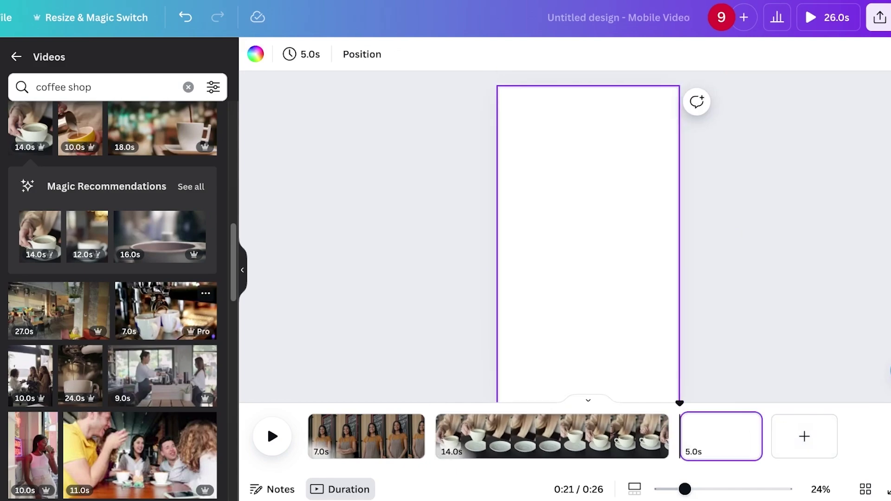
pyautogui.scroll(12, 166, 311)
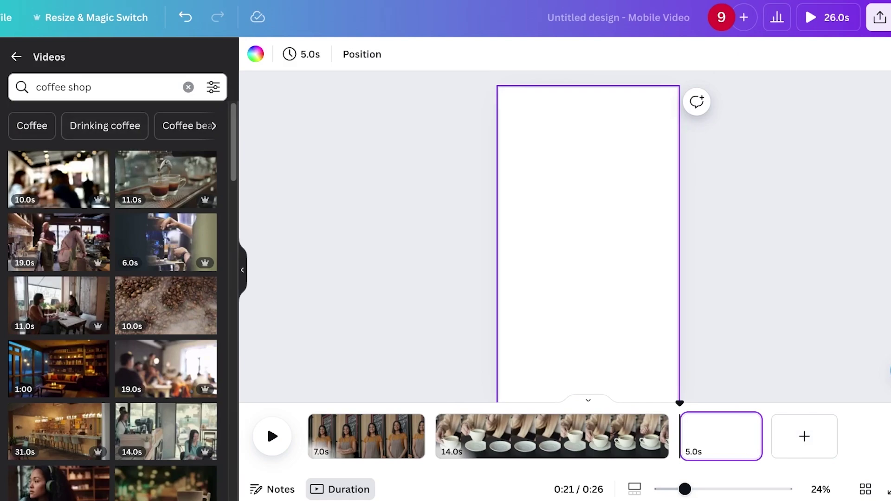
pyautogui.click(86, 87)
pyautogui.press('Return')
pyautogui.write('aes')
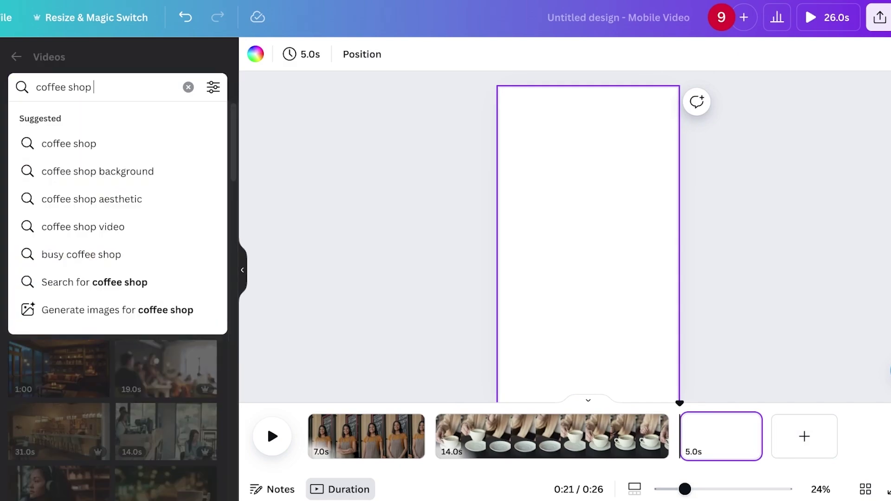
pyautogui.press('Down')
pyautogui.press('Return')
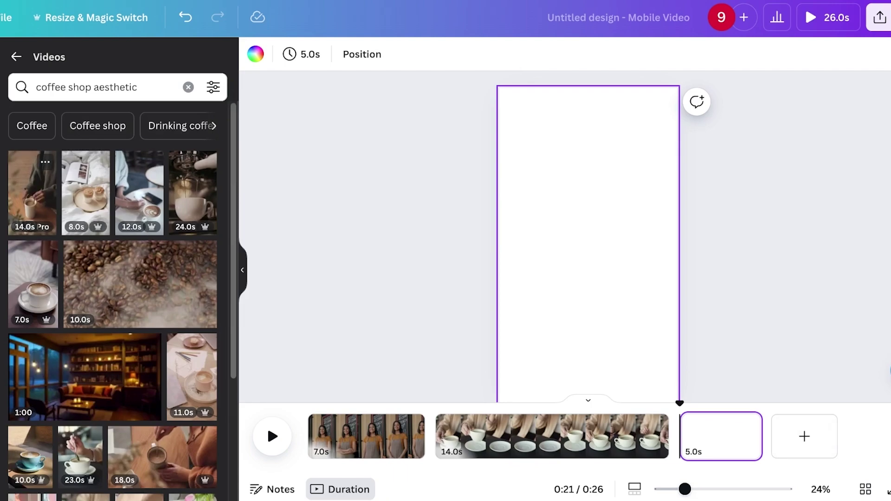
# - Try the 14.0 s clip of coffee being stirred at a wooden table on the third page and remove it
pyautogui.click(32, 192)
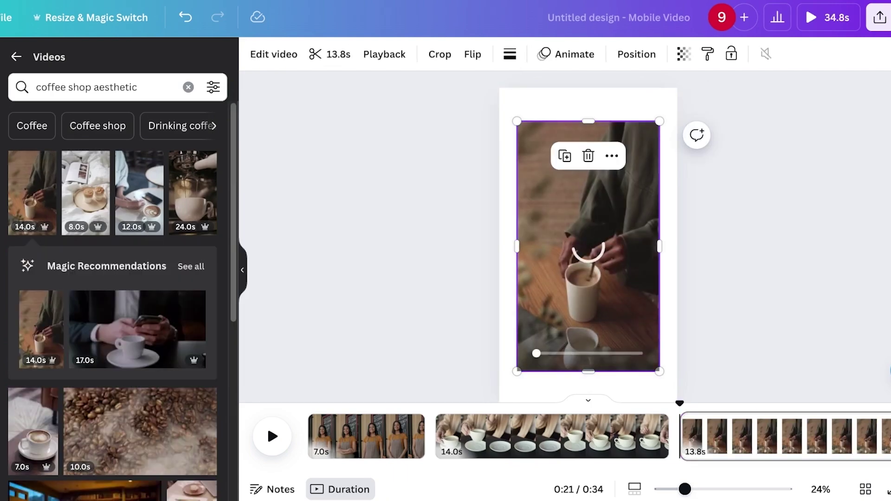
pyautogui.press('Delete')
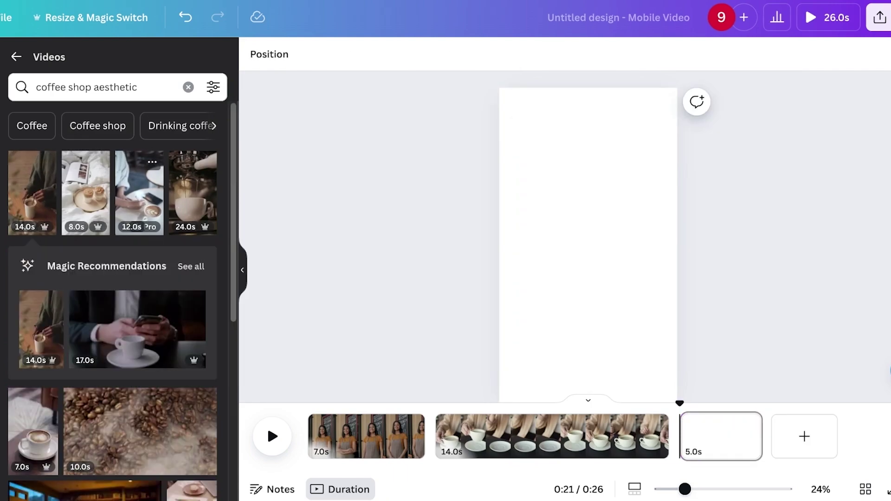
# - Insert the vertical 24.0 s clip of espresso pouring into a white cup on the third page and check its playback
pyautogui.click(193, 193)
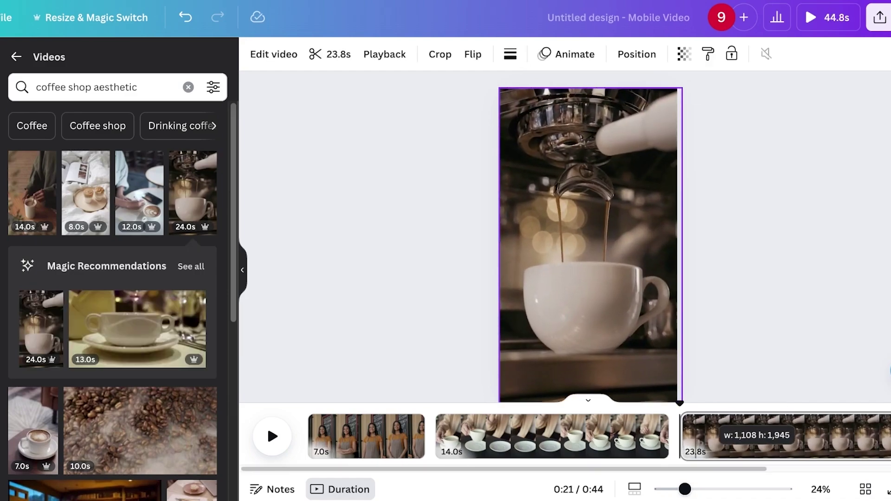
pyautogui.click(437, 334)
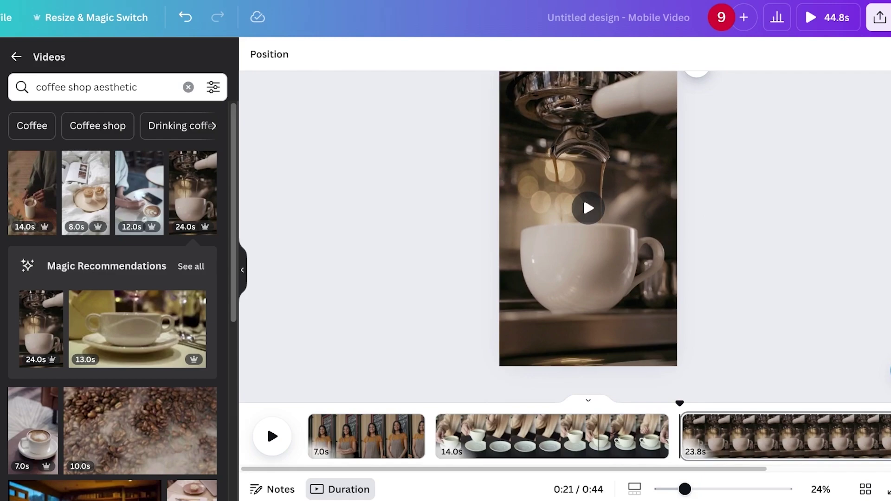
pyautogui.click(582, 436)
pyautogui.click(774, 436)
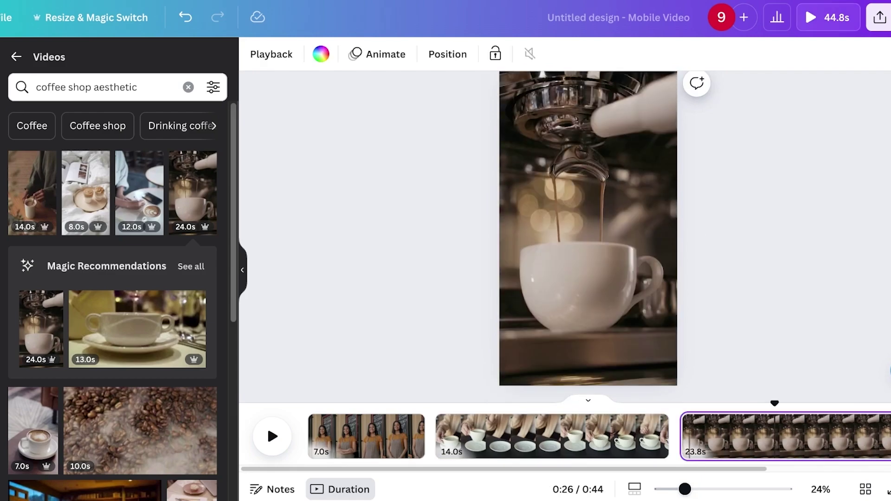
# - Scrub through the first clip of the woman in the apron to judge which part to keep
pyautogui.click(328, 436)
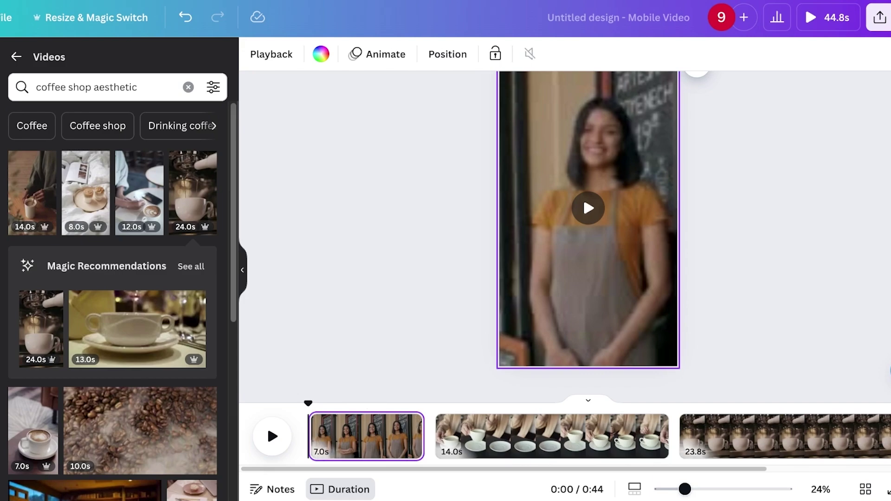
pyautogui.moveTo(308, 403); pyautogui.dragTo(332, 403)
pyautogui.click(365, 333)
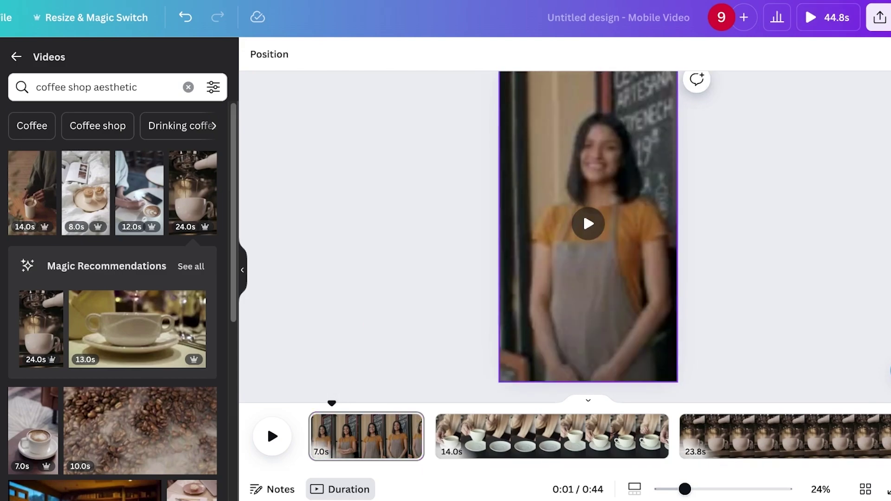
pyautogui.click(588, 227)
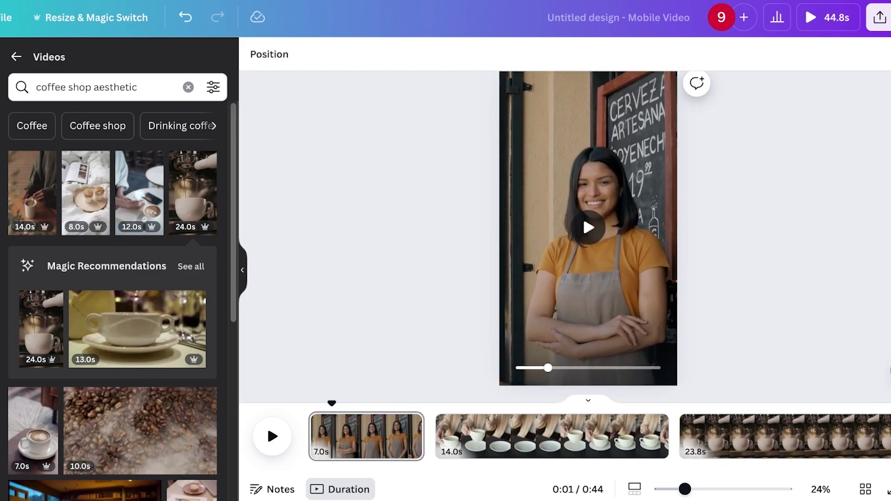
pyautogui.click(390, 436)
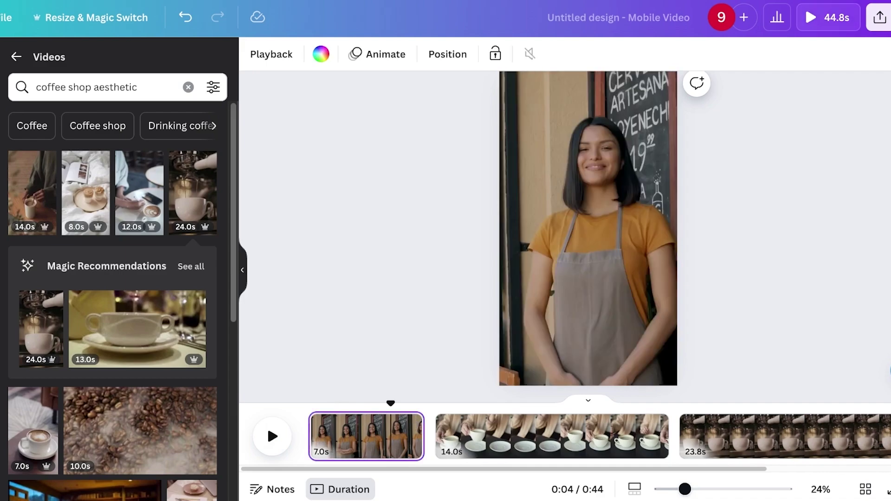
pyautogui.moveTo(390, 403); pyautogui.dragTo(358, 403)
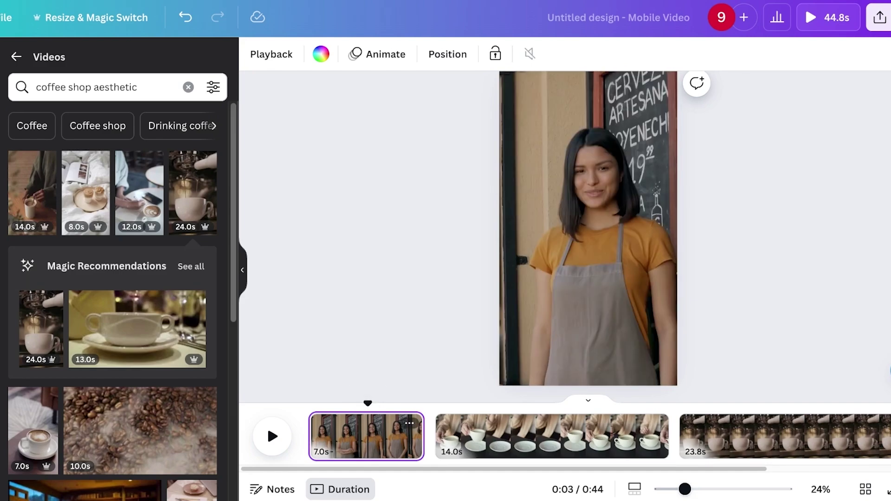
pyautogui.rightClick(364, 429)
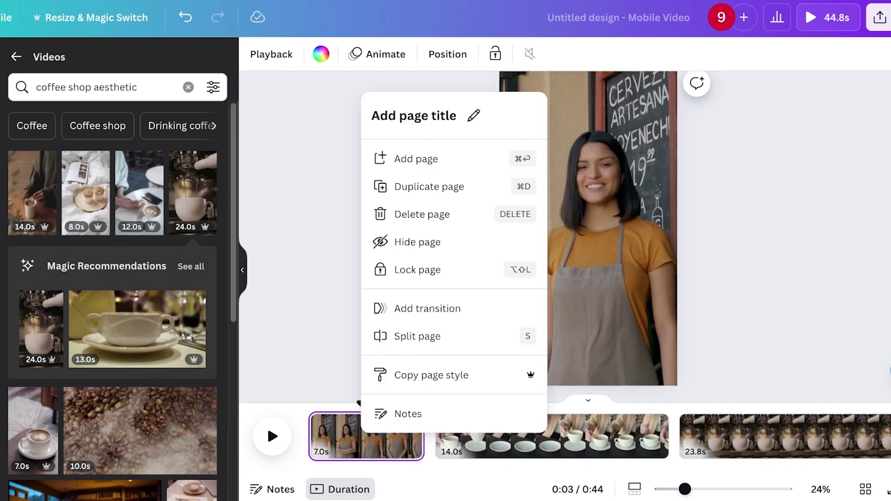
pyautogui.press('Escape')
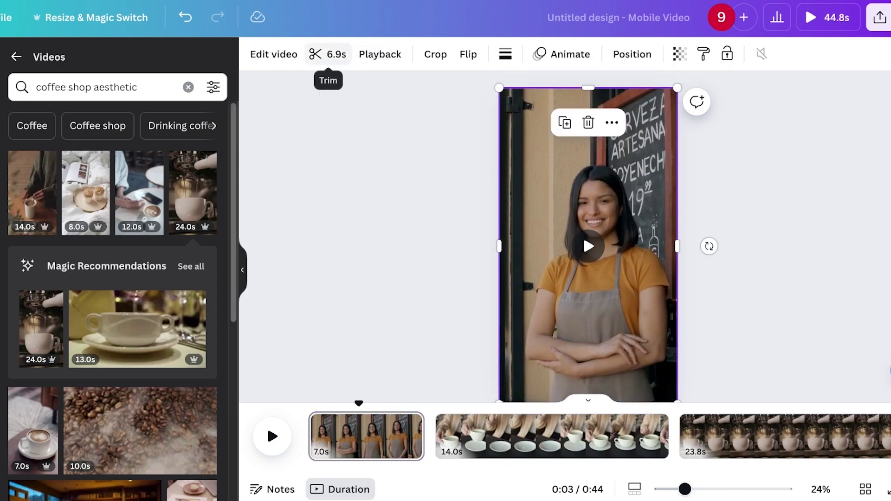
# - Trim the first clip of the woman in the apron at its end and start to 2.5 s
pyautogui.click(328, 55)
pyautogui.moveTo(885, 54); pyautogui.dragTo(656, 53)
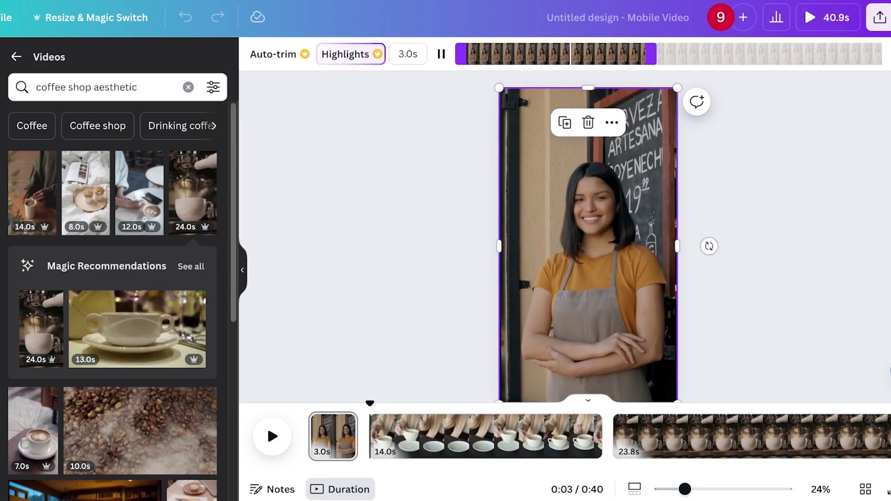
pyautogui.moveTo(461, 54); pyautogui.dragTo(488, 54)
pyautogui.press('Escape')
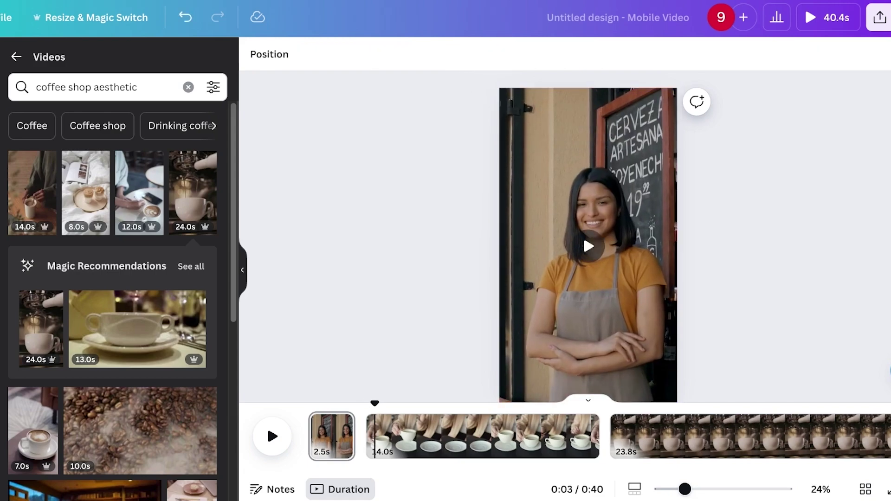
# - Move the espresso clip to second place in the timeline and trim it to 1.9 s near its end
pyautogui.click(440, 435)
pyautogui.moveTo(725, 436); pyautogui.dragTo(573, 442)
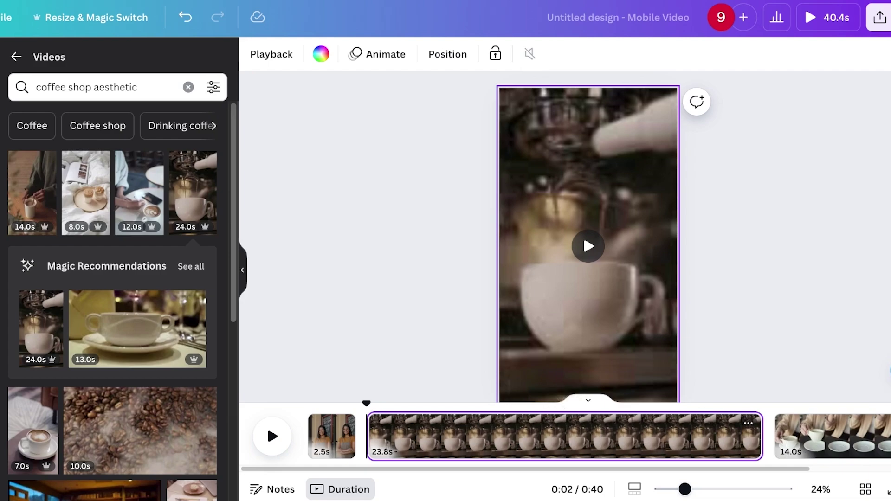
pyautogui.click(421, 432)
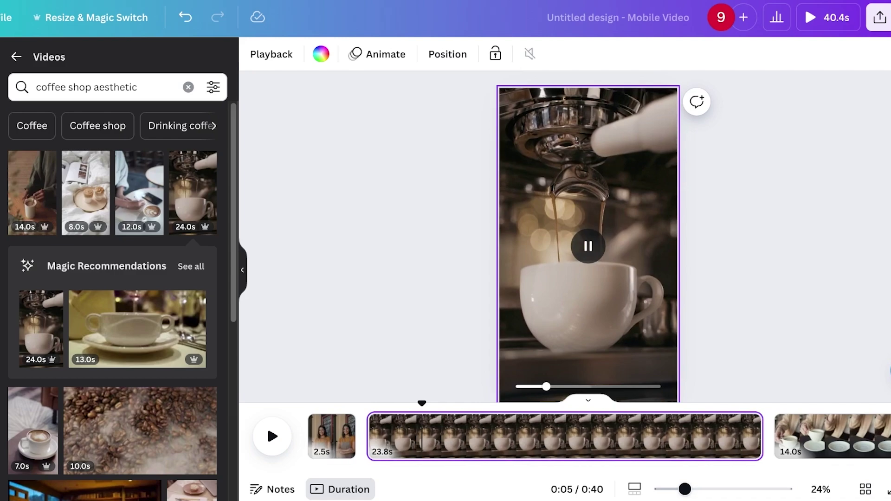
pyautogui.doubleClick(588, 297)
pyautogui.press('Escape')
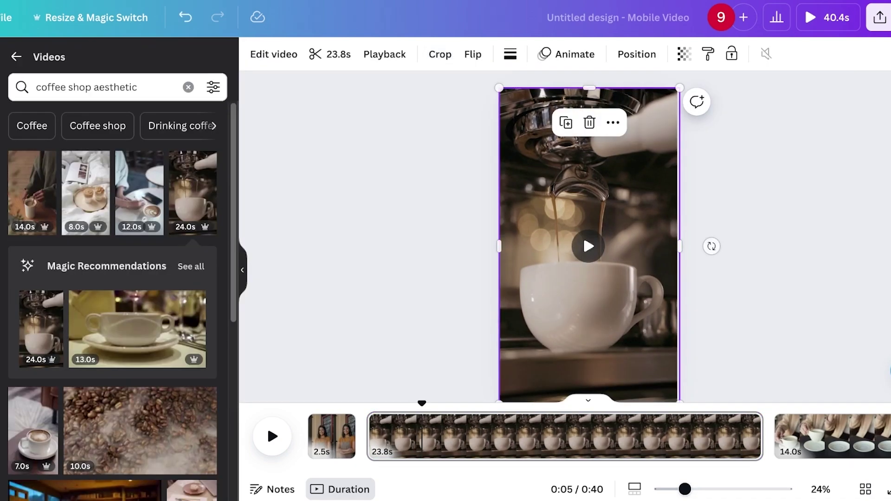
pyautogui.click(330, 55)
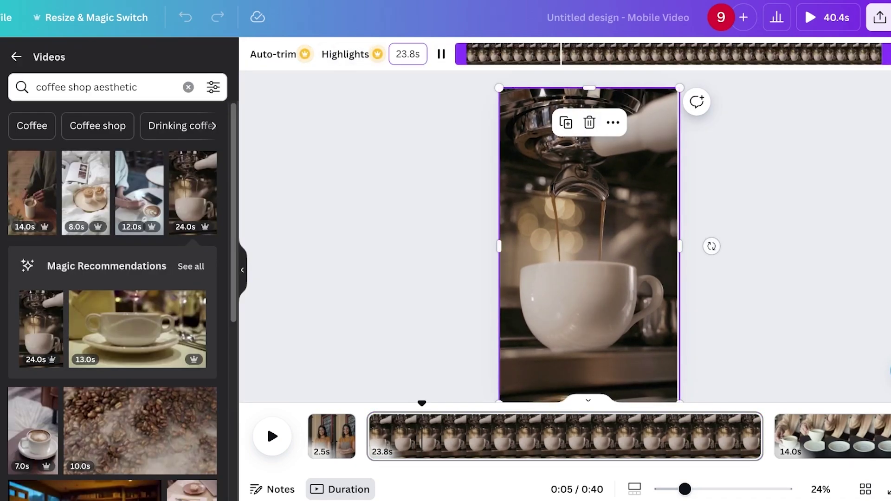
pyautogui.moveTo(461, 54); pyautogui.dragTo(789, 54)
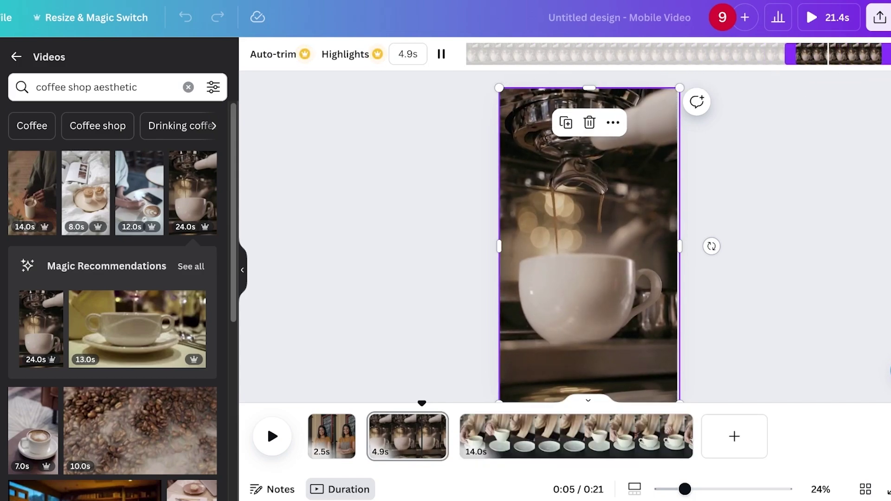
pyautogui.moveTo(883, 54); pyautogui.dragTo(835, 54)
pyautogui.click(888, 53)
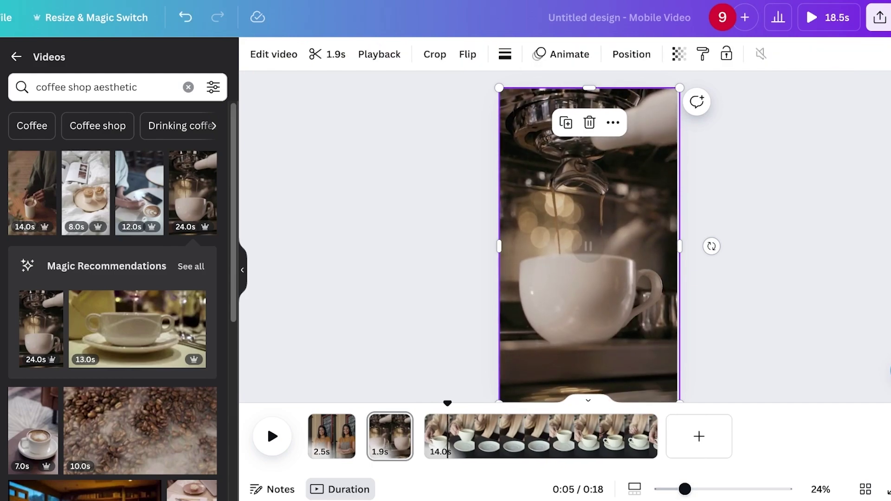
# - Trim the clip of the hand with the white cup at both its end and start to 9.3 s
pyautogui.click(507, 436)
pyautogui.click(446, 436)
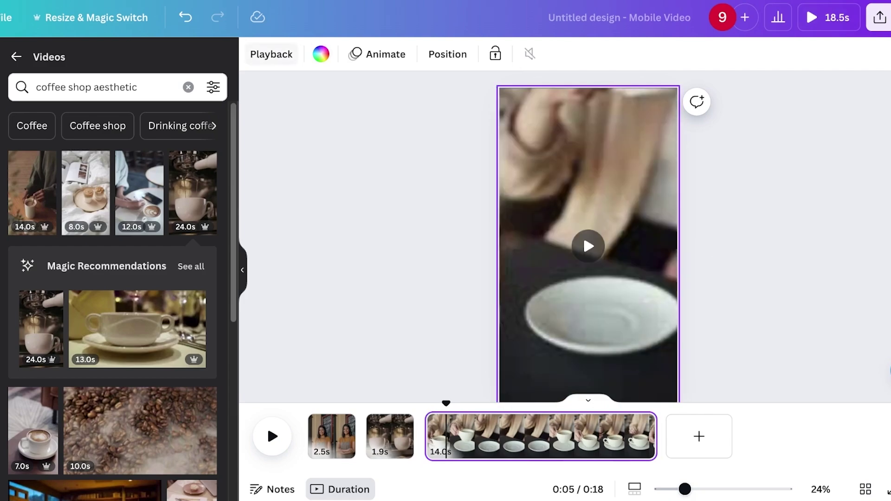
pyautogui.click(271, 54)
pyautogui.click(588, 246)
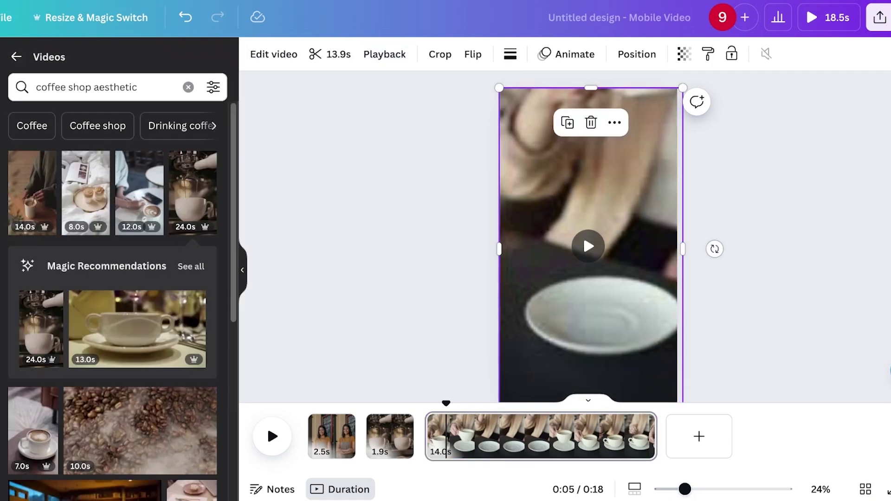
pyautogui.click(330, 54)
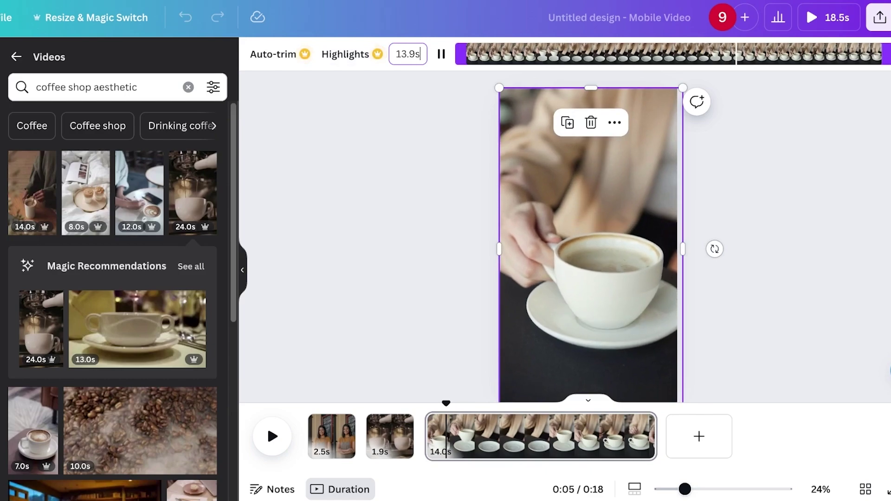
pyautogui.press('Return')
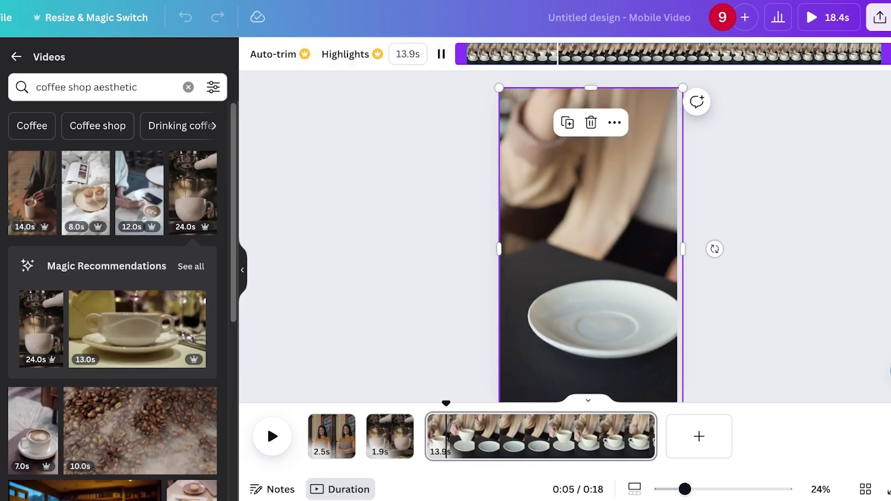
pyautogui.press('space')
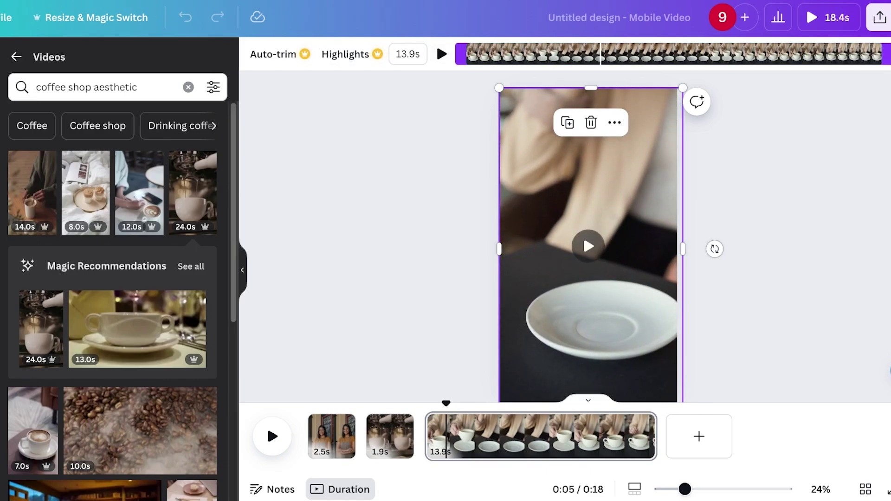
pyautogui.moveTo(886, 54); pyautogui.dragTo(762, 53)
pyautogui.moveTo(461, 54); pyautogui.dragTo(473, 54)
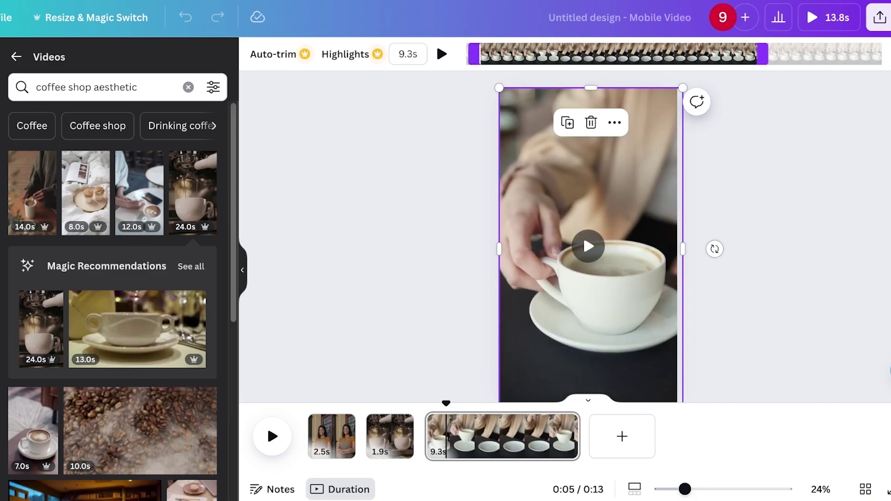
pyautogui.click(417, 162)
pyautogui.click(492, 436)
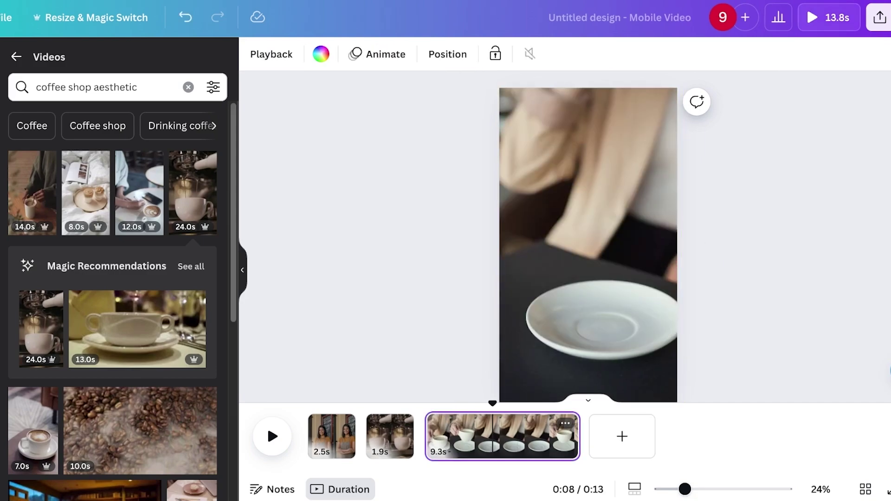
pyautogui.click(417, 362)
# - Add a fourth page with the uploaded 7.0 s video of the woman in the apron and trim it to its last 1.9 s
pyautogui.click(338, 436)
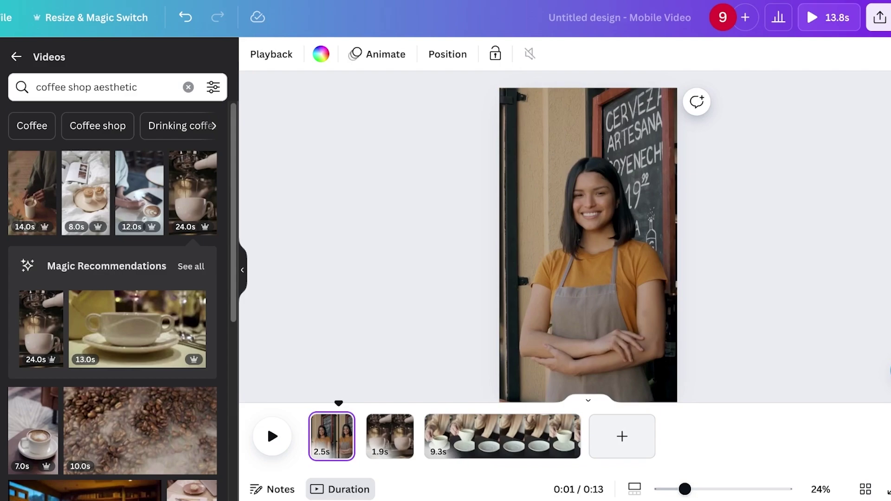
pyautogui.click(622, 436)
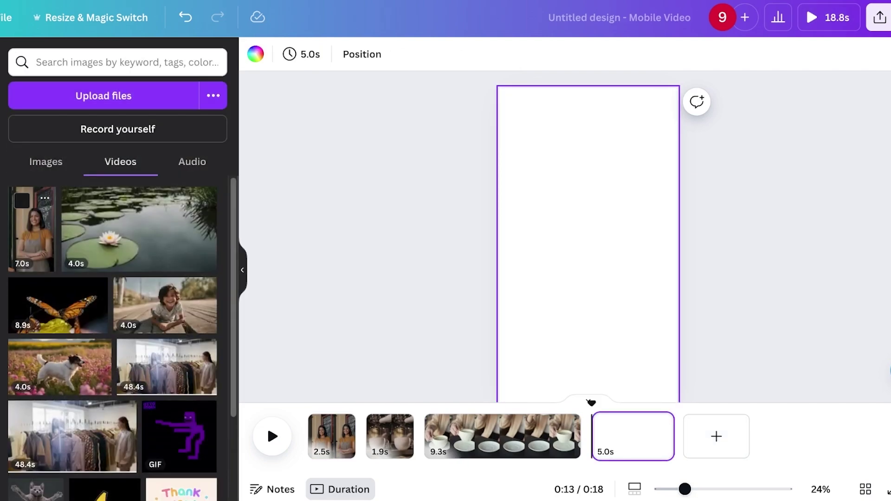
pyautogui.click(31, 229)
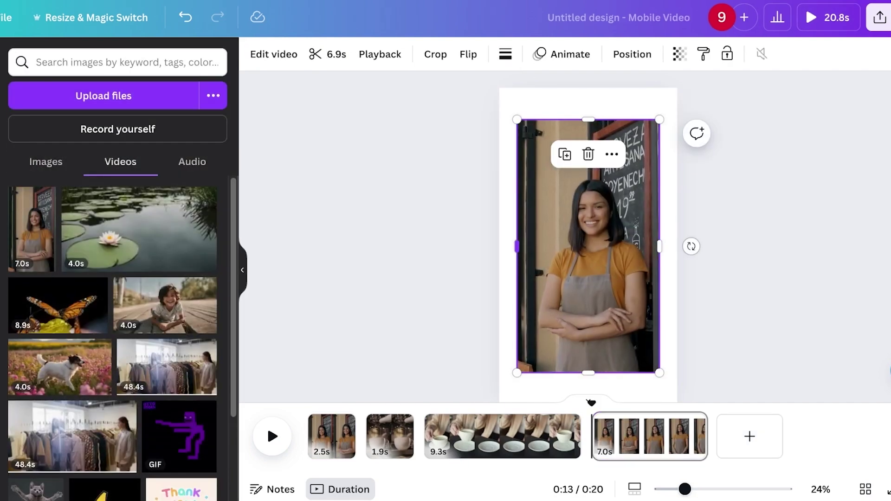
pyautogui.click(328, 54)
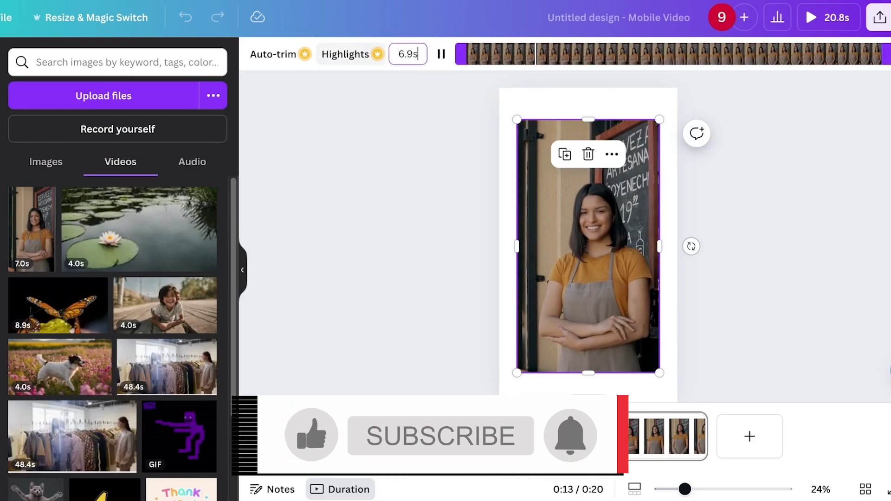
pyautogui.moveTo(460, 55); pyautogui.dragTo(759, 54)
pyautogui.click(770, 158)
# - Align the video on the fourth page with the page's upper-left corner and enlarge it to cover the page
pyautogui.moveTo(599, 288); pyautogui.dragTo(581, 256)
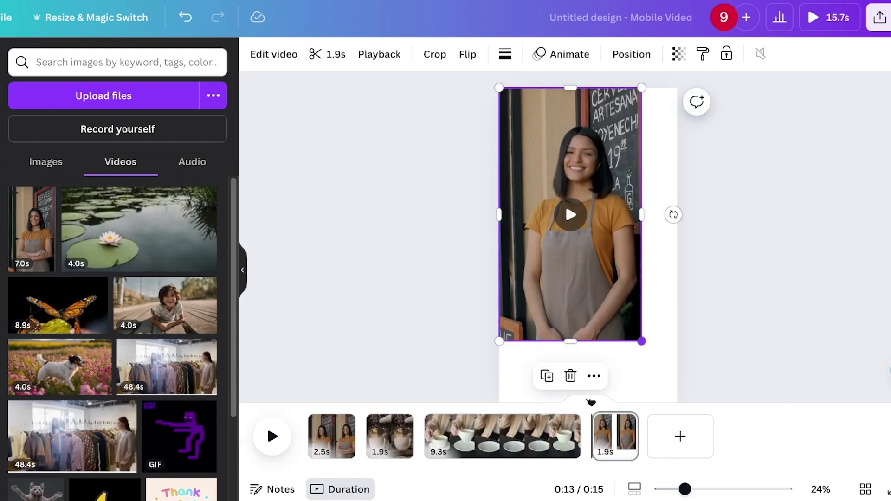
pyautogui.moveTo(641, 341); pyautogui.dragTo(678, 406)
pyautogui.click(731, 346)
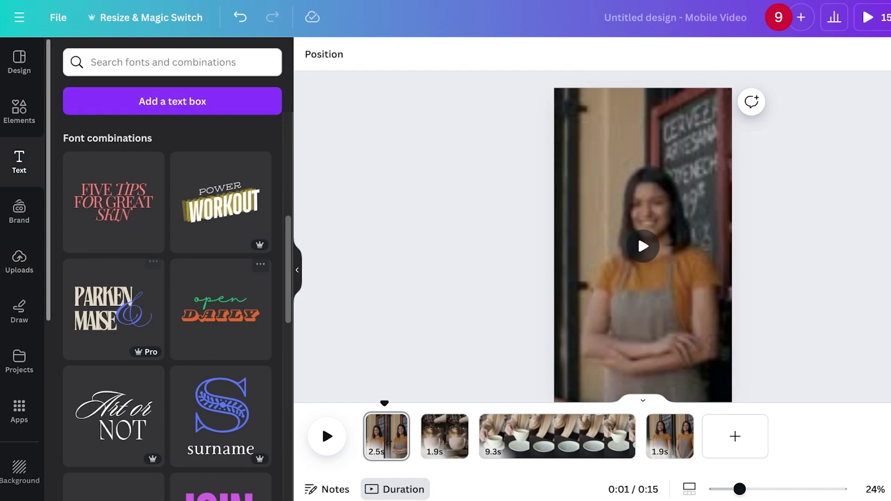
# - Add the curved green "Coffee Break" font combination to the first page and place it at the page's upper edge
pyautogui.scroll(-8, 139, 278)
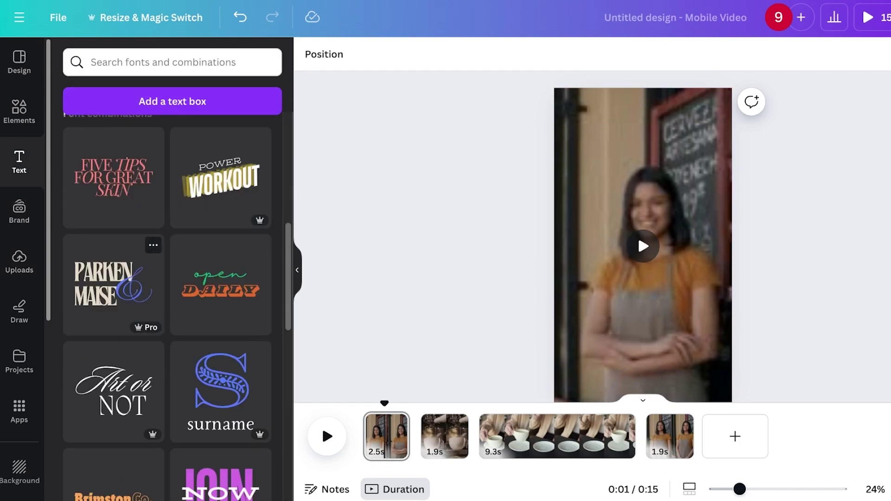
pyautogui.scroll(8, 139, 279)
pyautogui.scroll(-8, 139, 278)
pyautogui.scroll(-5, 220, 297)
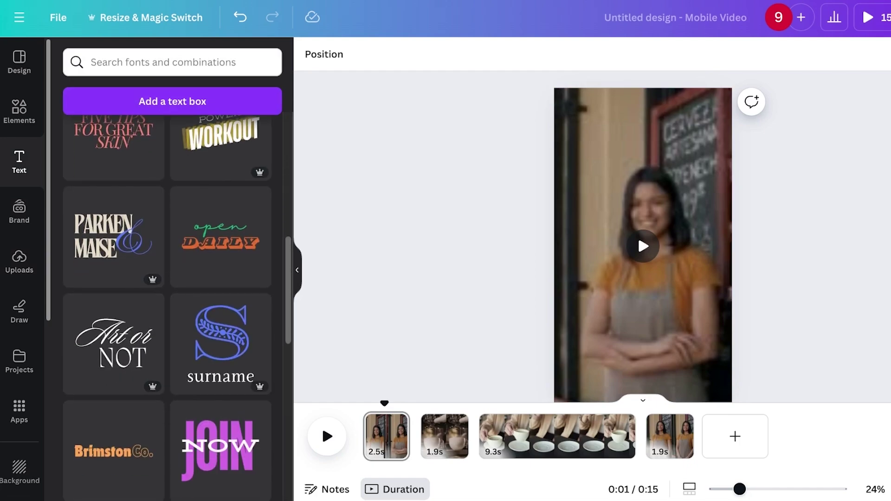
pyautogui.scroll(-8, 176, 307)
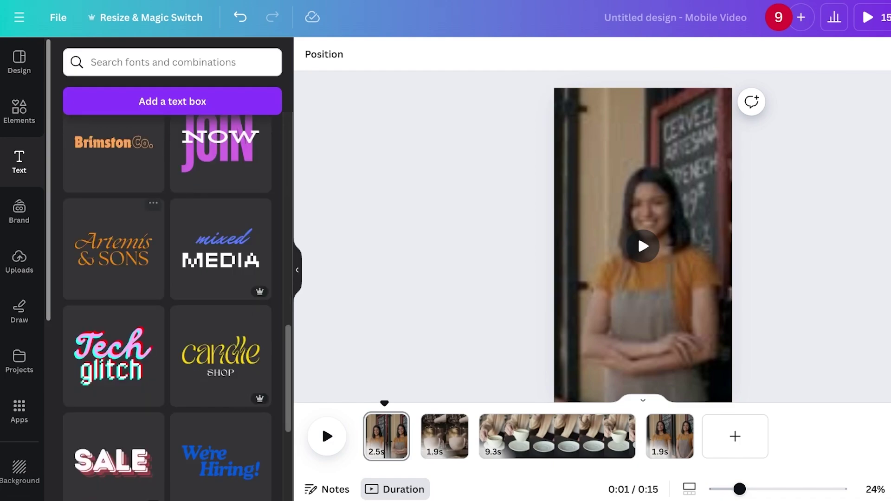
pyautogui.scroll(-5, 221, 241)
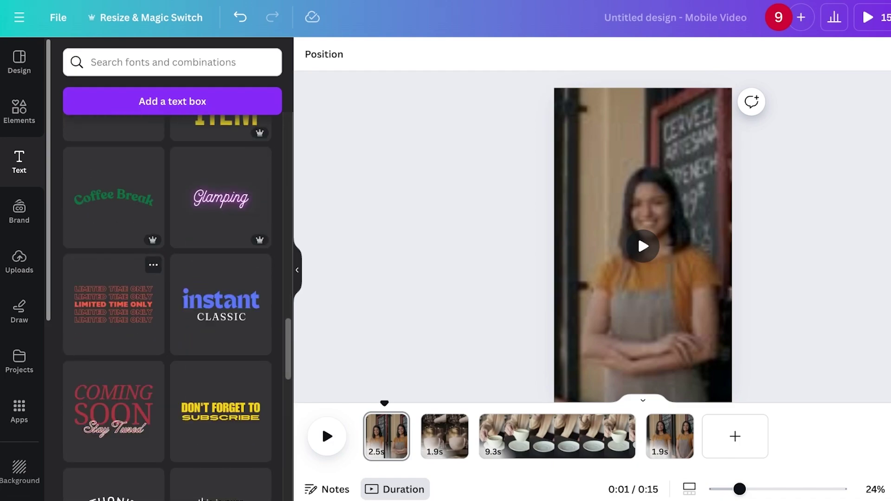
pyautogui.moveTo(643, 245); pyautogui.dragTo(660, 117)
# - Replace the wording of the curved green text on the first page with "JESSIES COFFEE"
pyautogui.doubleClick(660, 115)
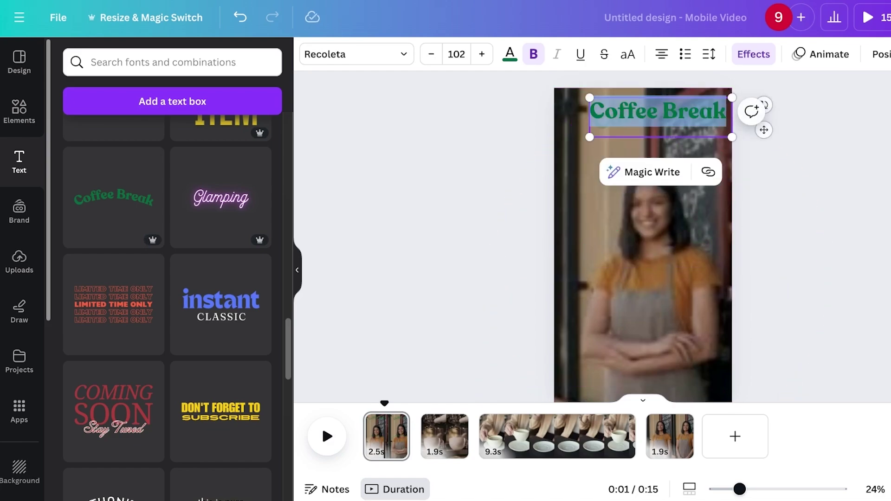
pyautogui.write("JESS'")
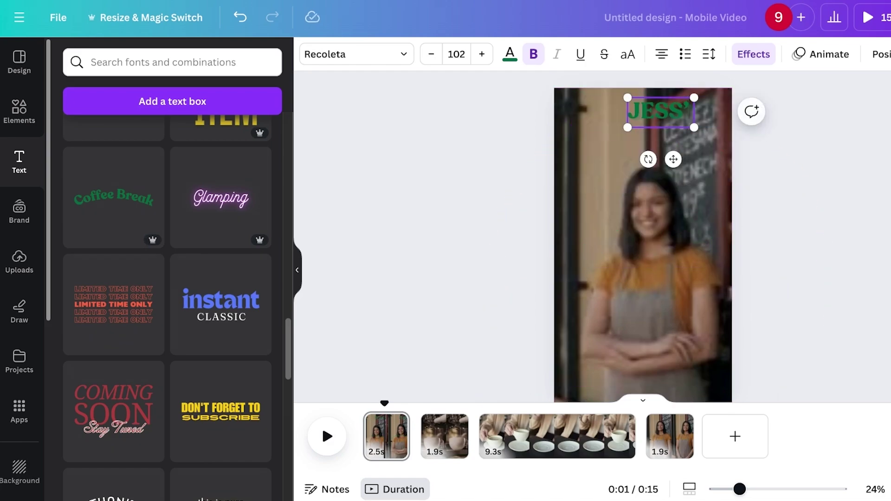
pyautogui.write('IES COFFEE')
pyautogui.press('Escape')
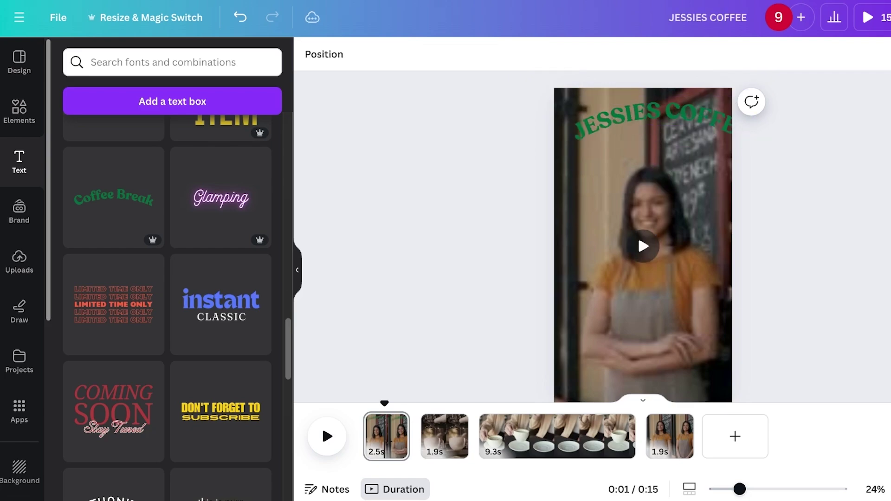
# - Shrink the "JESSIES COFFEE" text to font size 77 and center it above the woman's head within the page width
pyautogui.moveTo(660, 122); pyautogui.dragTo(647, 125)
pyautogui.moveTo(741, 151); pyautogui.dragTo(695, 138)
pyautogui.moveTo(650, 122); pyautogui.dragTo(668, 133)
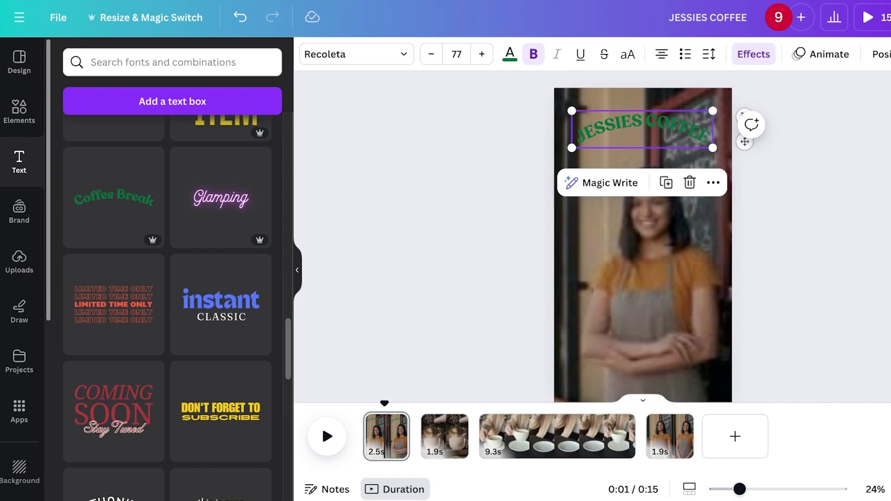
# - Recolor the curved "JESSIES COFFEE" title white and deselect everything on the page
pyautogui.click(509, 54)
pyautogui.click(146, 138)
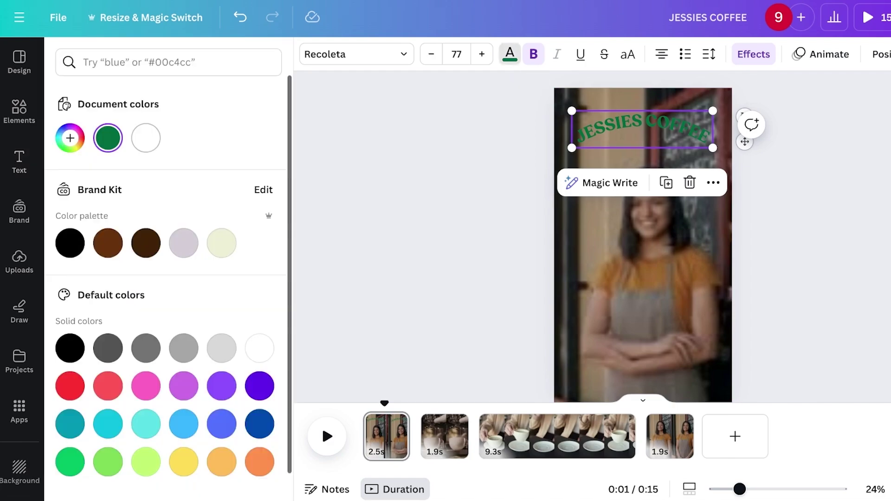
pyautogui.click(643, 260)
pyautogui.click(643, 246)
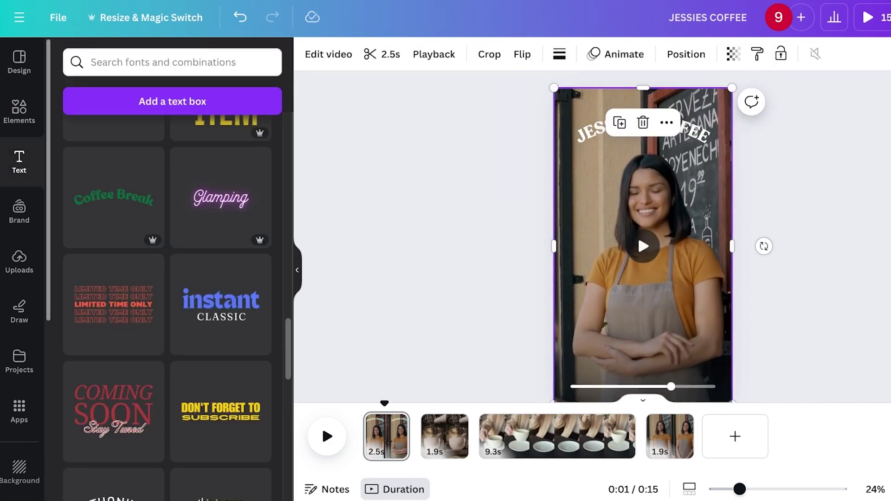
pyautogui.click(789, 260)
# - Search the elements library for "COFFEE" and limit the results to graphics
pyautogui.click(19, 161)
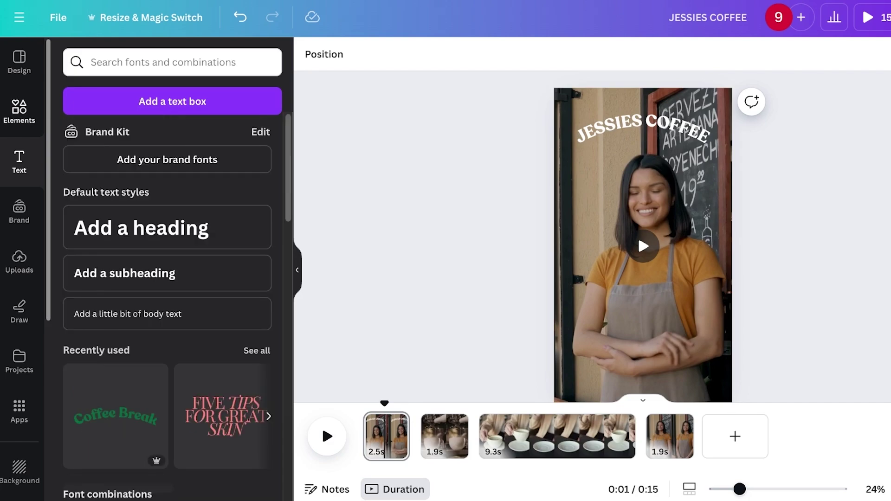
pyautogui.click(19, 112)
pyautogui.click(242, 87)
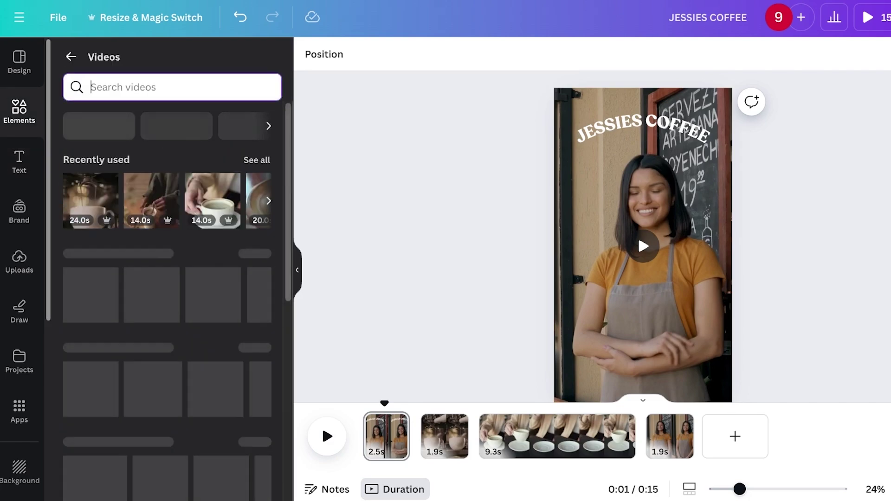
pyautogui.click(71, 56)
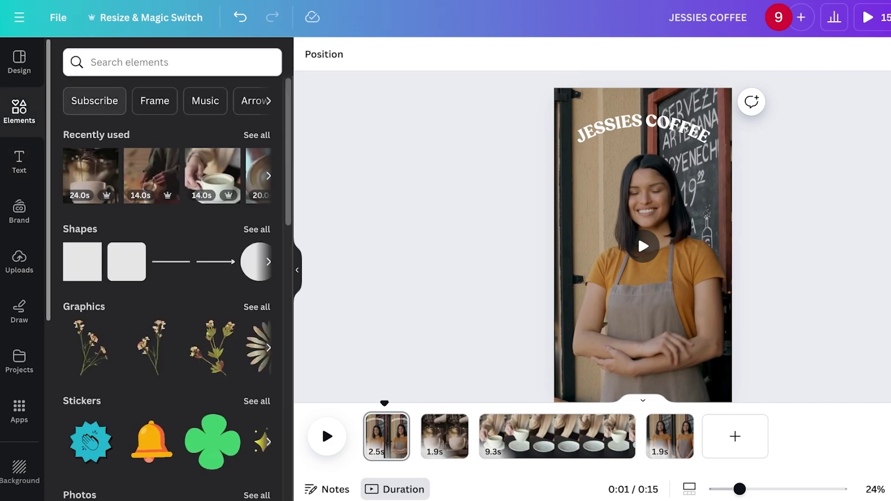
pyautogui.click(129, 62)
pyautogui.write('COFFEE')
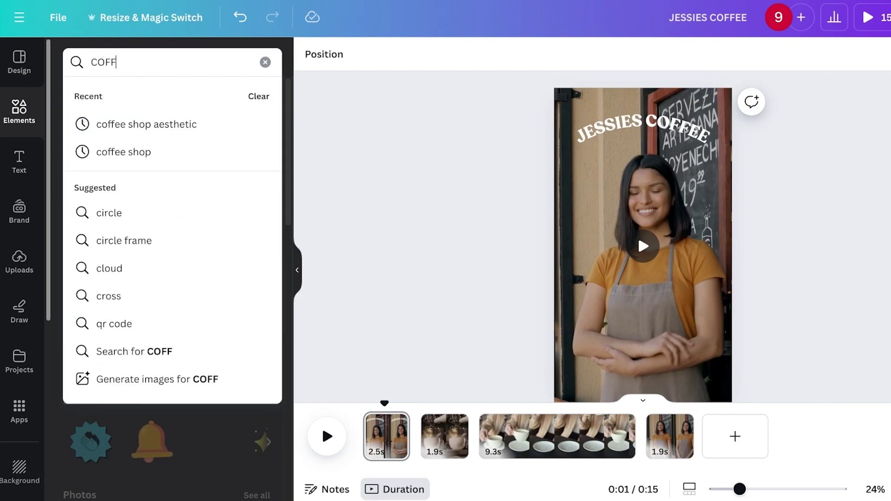
pyautogui.press('Return')
pyautogui.click(113, 95)
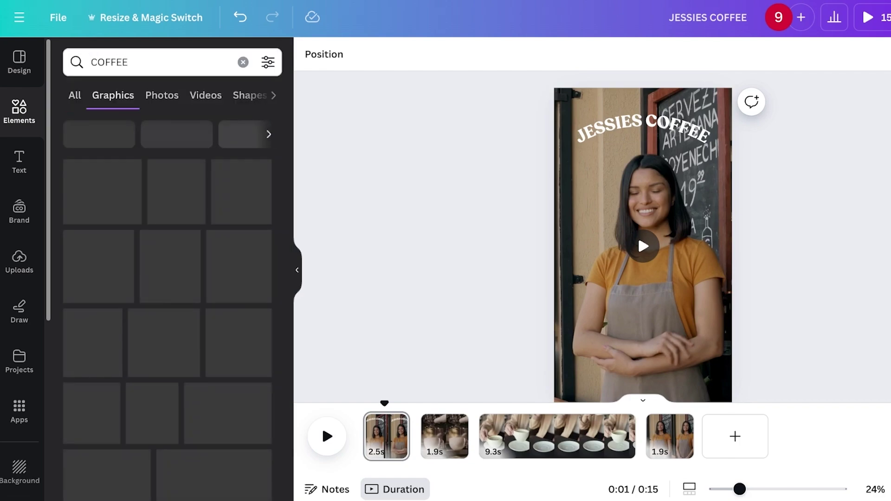
# - Try the scattered red coffee beans graphic as decoration around the "JESSIES COFFEE" title
pyautogui.scroll(-9, 167, 278)
pyautogui.scroll(4, 167, 302)
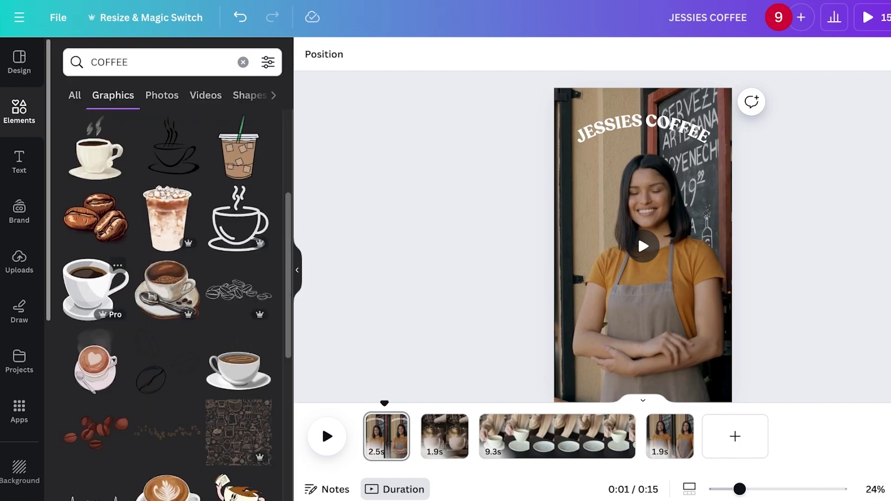
pyautogui.scroll(-7, 167, 301)
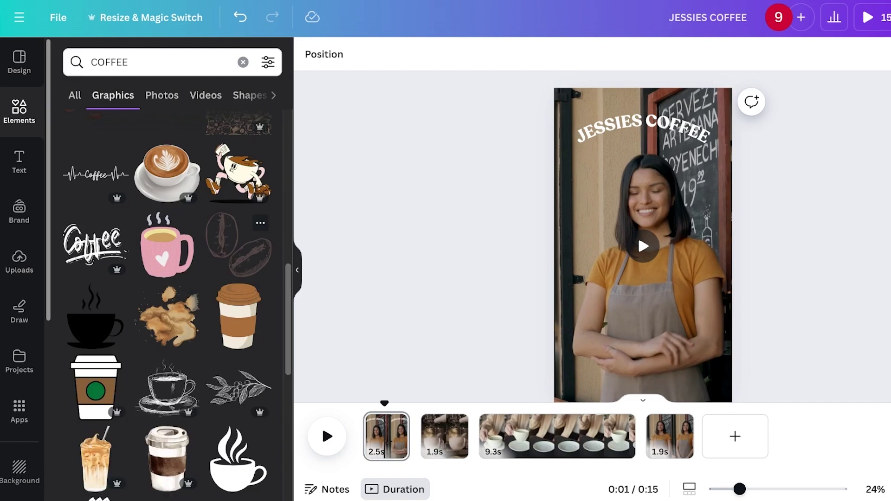
pyautogui.scroll(11, 232, 250)
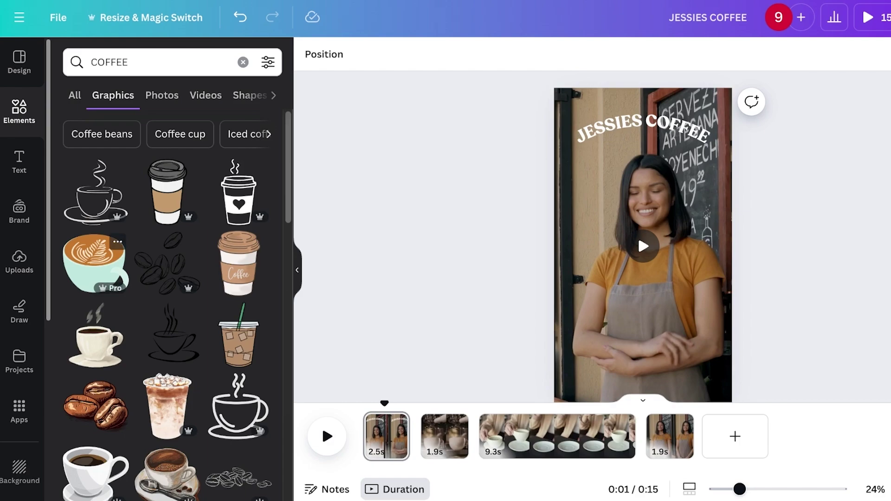
pyautogui.scroll(-10, 167, 302)
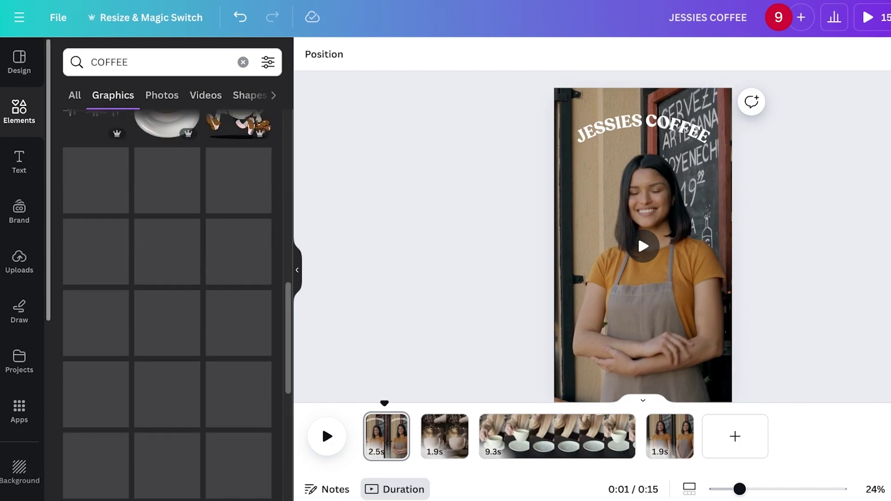
pyautogui.scroll(5, 95, 259)
pyautogui.click(96, 260)
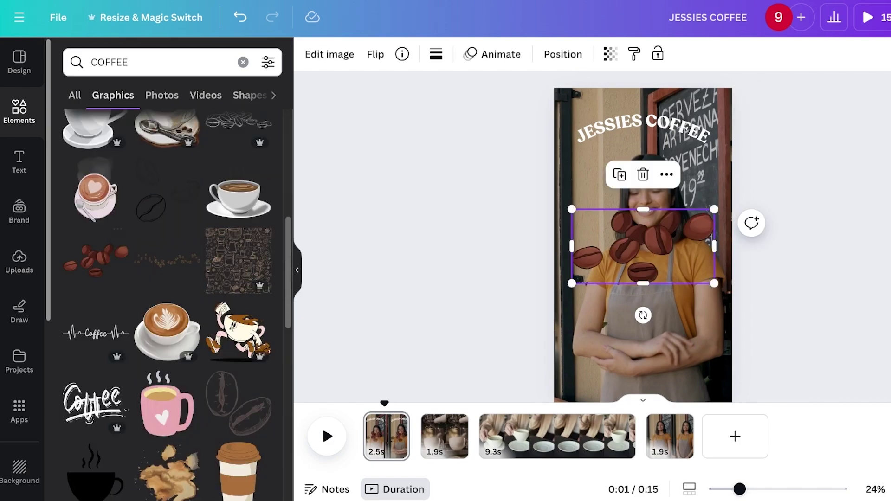
pyautogui.moveTo(572, 209); pyautogui.dragTo(581, 129)
pyautogui.moveTo(686, 119)
pyautogui.mouseDown()
pyautogui.moveTo(698, 130)
pyautogui.moveTo(702, 122)
pyautogui.mouseUp()
pyautogui.press('Delete')
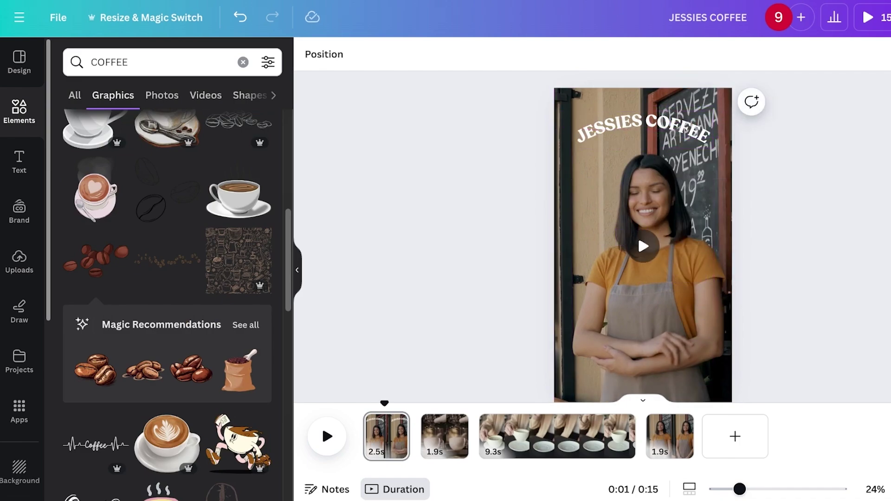
# - Add the handwritten "Coffee" lettering graphic to the first page, shrink it and place it in the page's lower-right corner
pyautogui.scroll(-5, 167, 261)
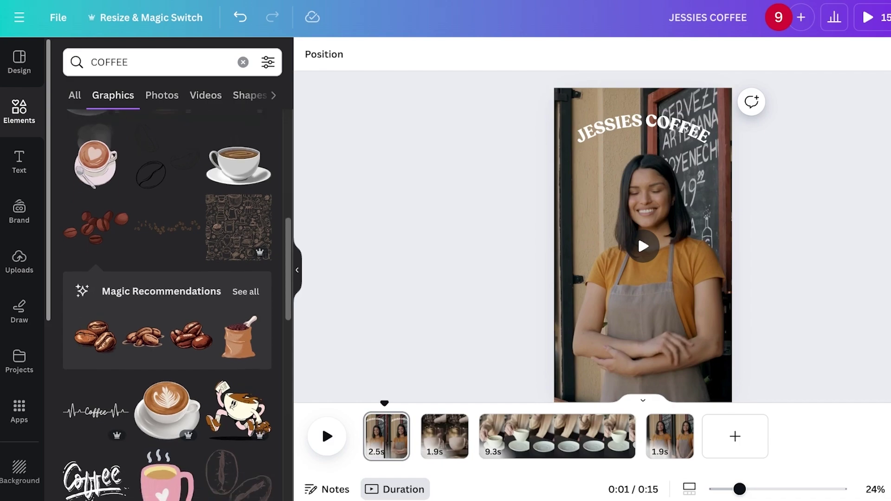
pyautogui.click(96, 279)
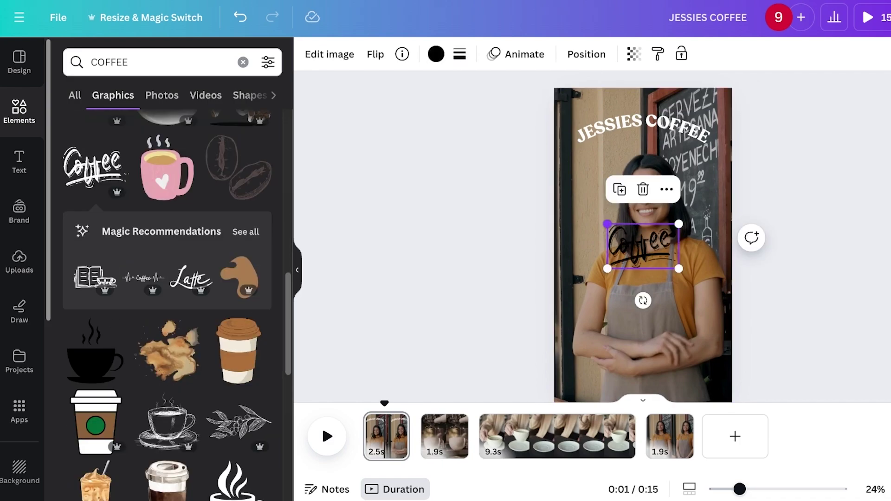
pyautogui.moveTo(607, 224); pyautogui.dragTo(688, 375)
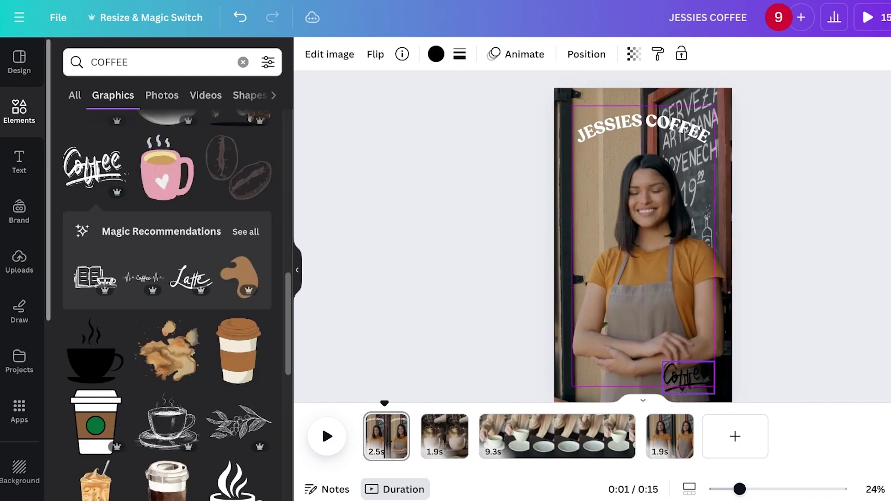
pyautogui.press('Escape')
# - Search the elements library for "OPEN NOW" graphics and look through the available designs
pyautogui.click(19, 160)
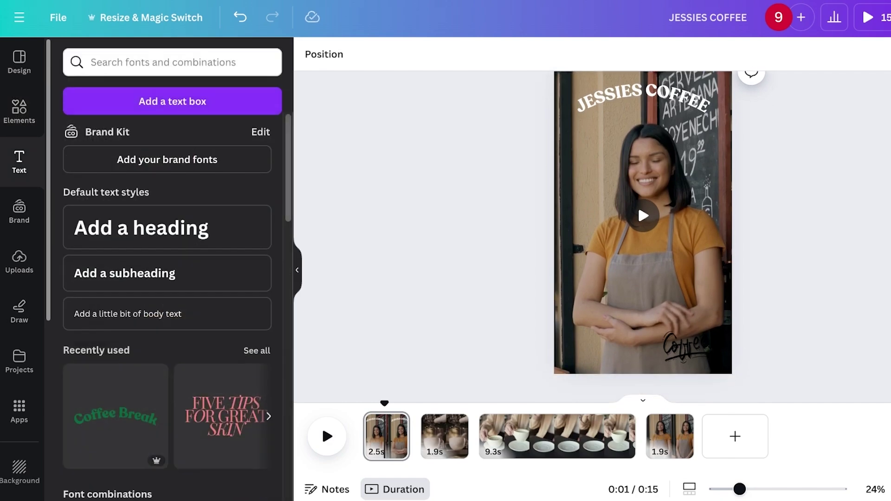
pyautogui.click(19, 112)
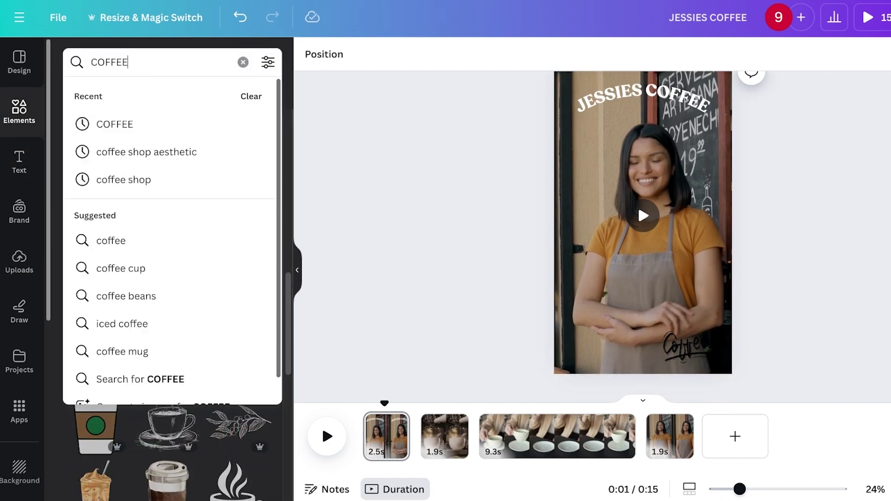
pyautogui.click(242, 62)
pyautogui.write('OPE')
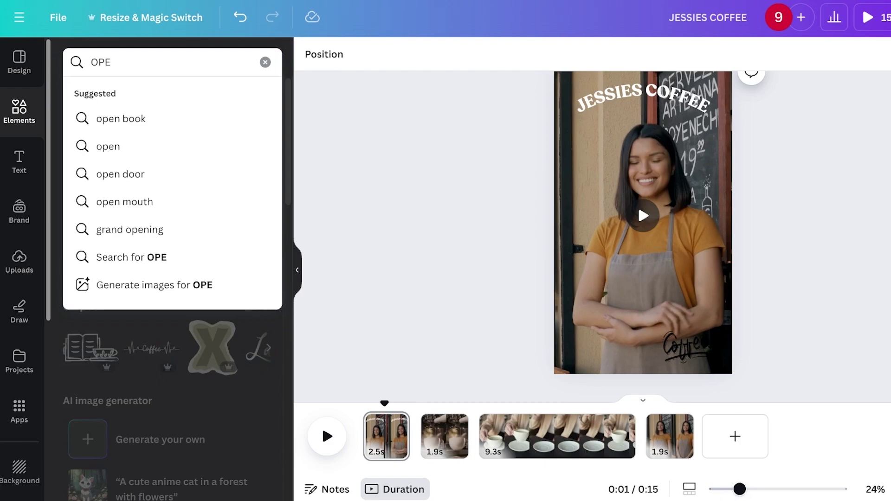
pyautogui.write('N NOW')
pyautogui.press('Return')
pyautogui.click(112, 96)
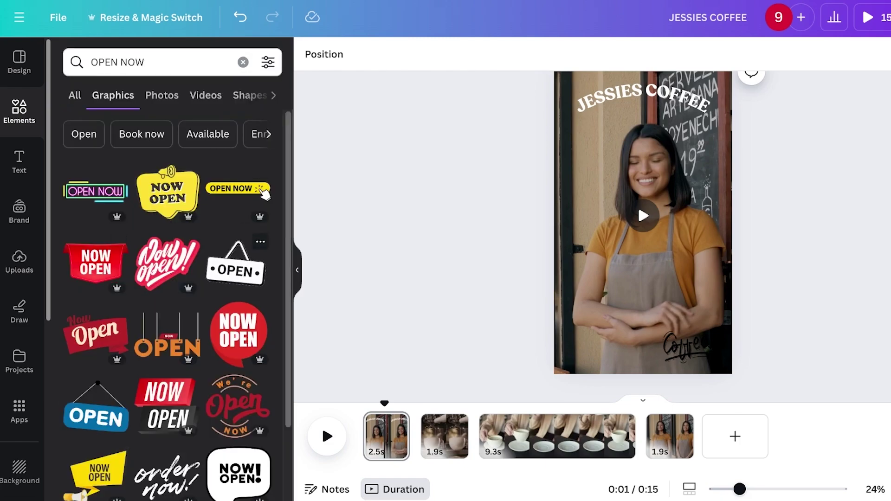
pyautogui.scroll(-5, 176, 302)
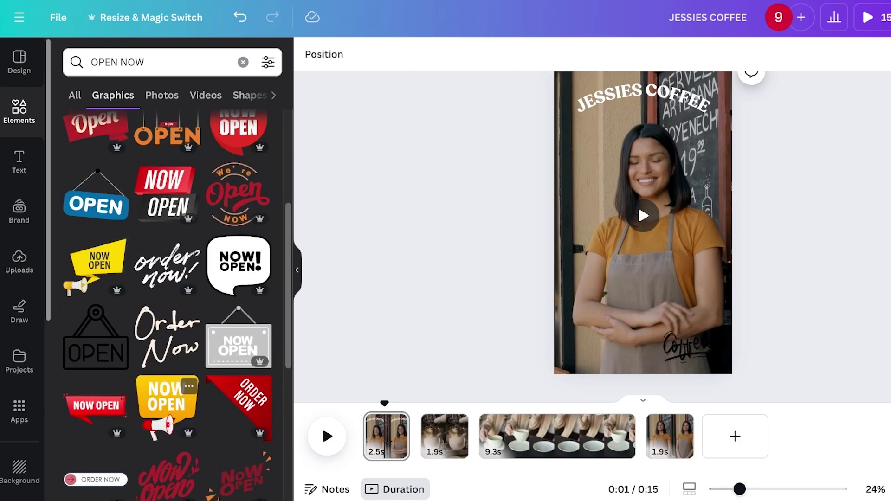
pyautogui.scroll(-6, 107, 338)
# - Browse the ready-made font combinations in the text library for lettering that suits an opening announcement
pyautogui.click(19, 161)
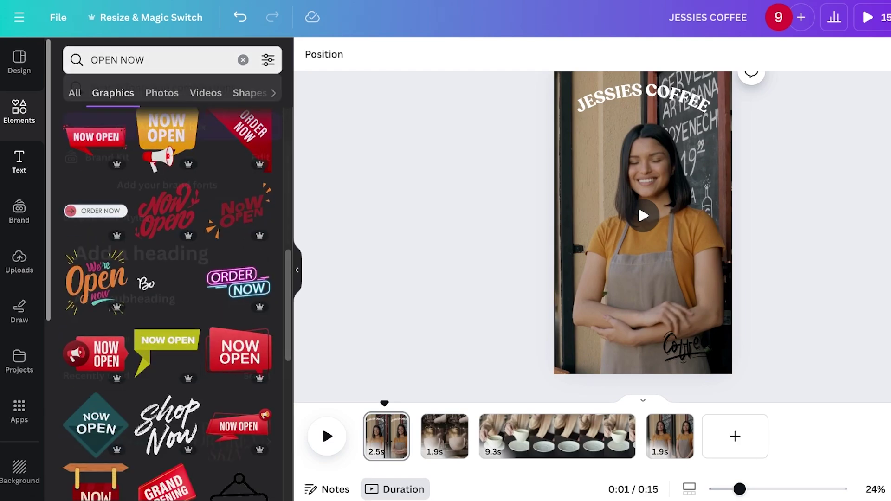
pyautogui.scroll(-9, 114, 232)
pyautogui.scroll(2, 113, 232)
pyautogui.scroll(-14, 113, 232)
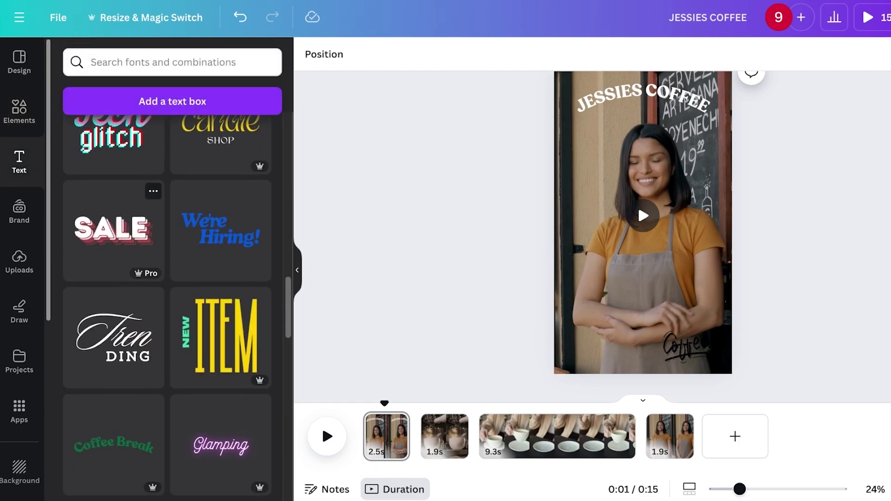
pyautogui.scroll(-12, 172, 302)
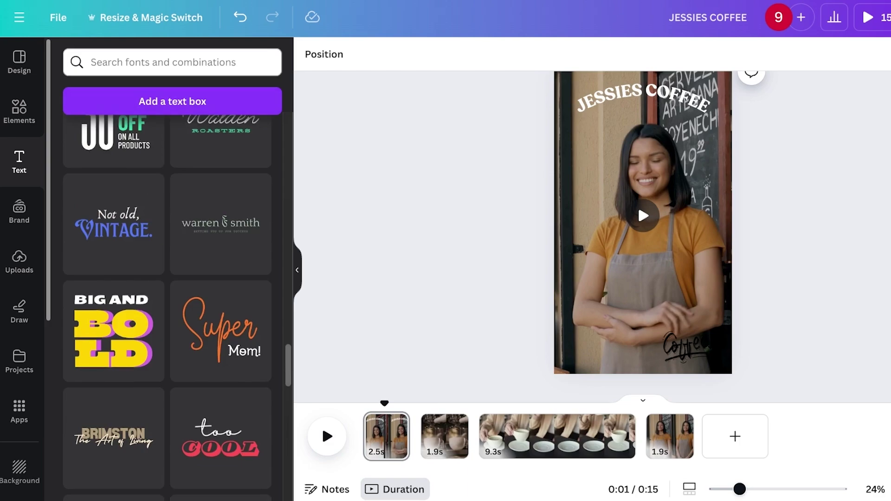
pyautogui.scroll(20, 220, 239)
pyautogui.scroll(-20, 220, 239)
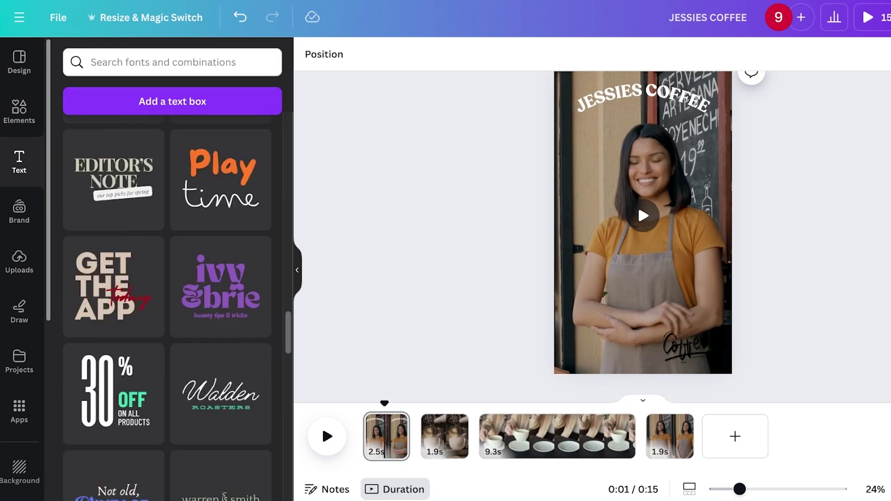
pyautogui.scroll(-4, 220, 218)
pyautogui.scroll(7, 221, 218)
pyautogui.scroll(-10, 220, 218)
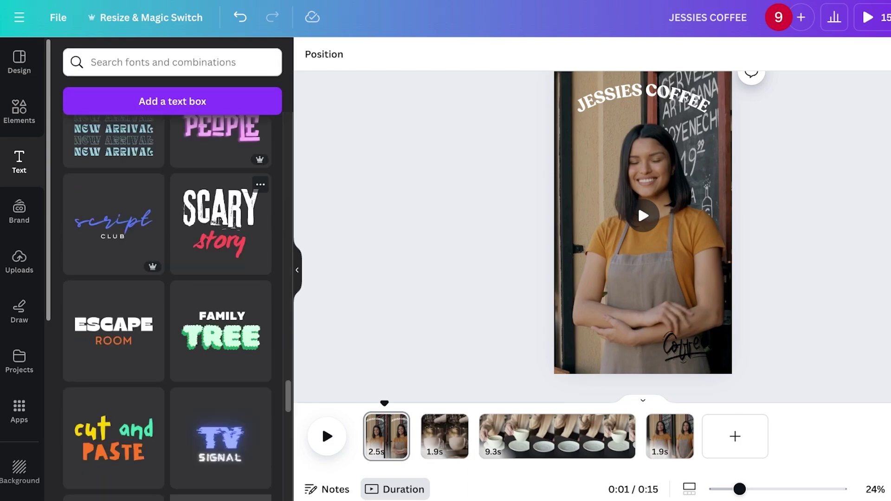
pyautogui.scroll(-20, 167, 308)
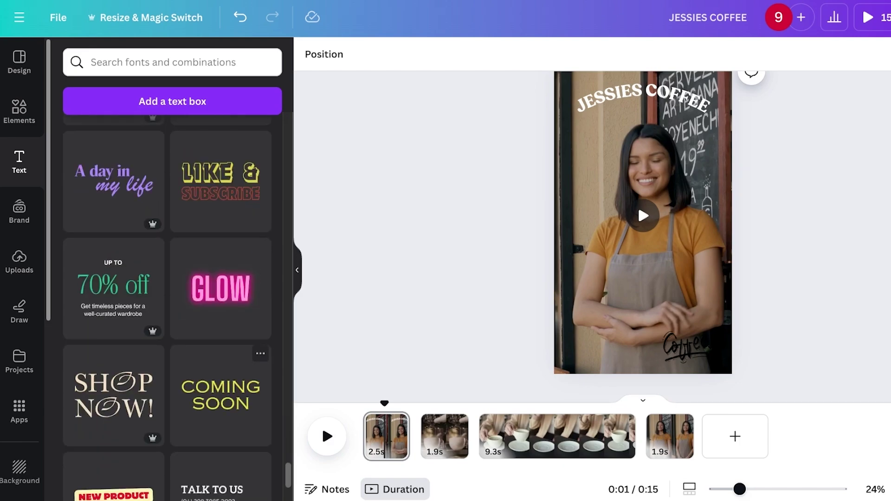
pyautogui.scroll(-12, 220, 372)
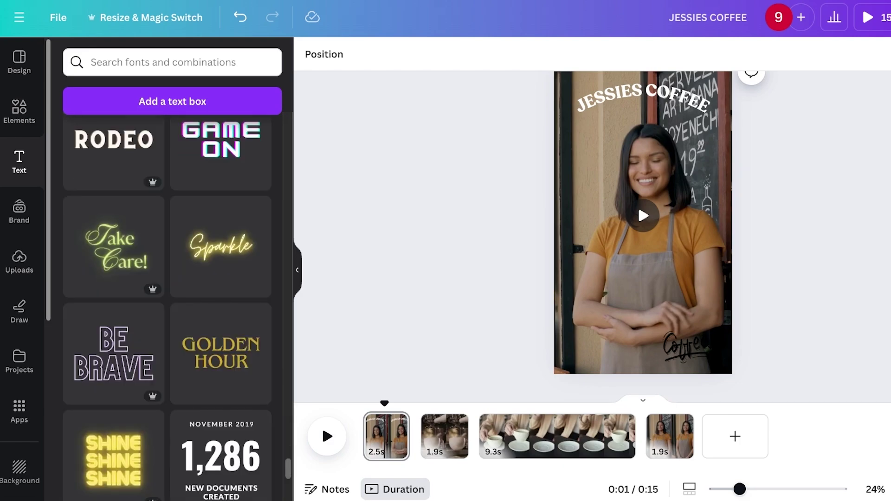
pyautogui.scroll(-15, 220, 279)
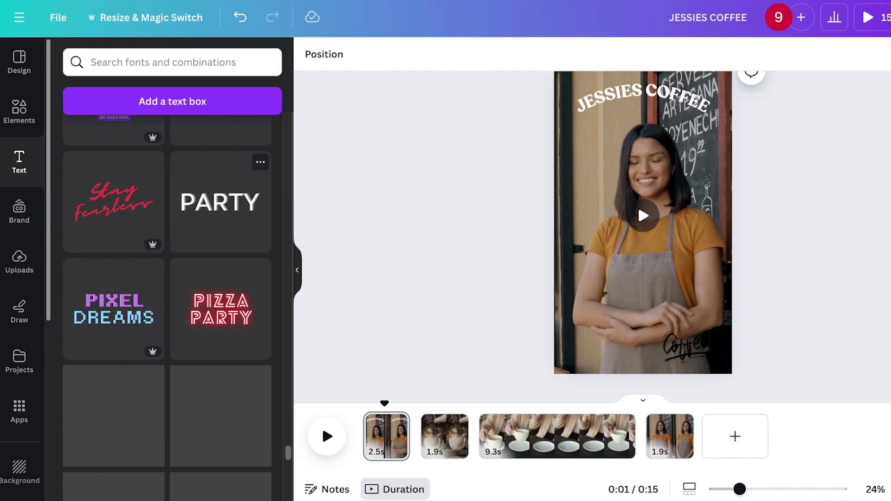
pyautogui.scroll(-15, 167, 302)
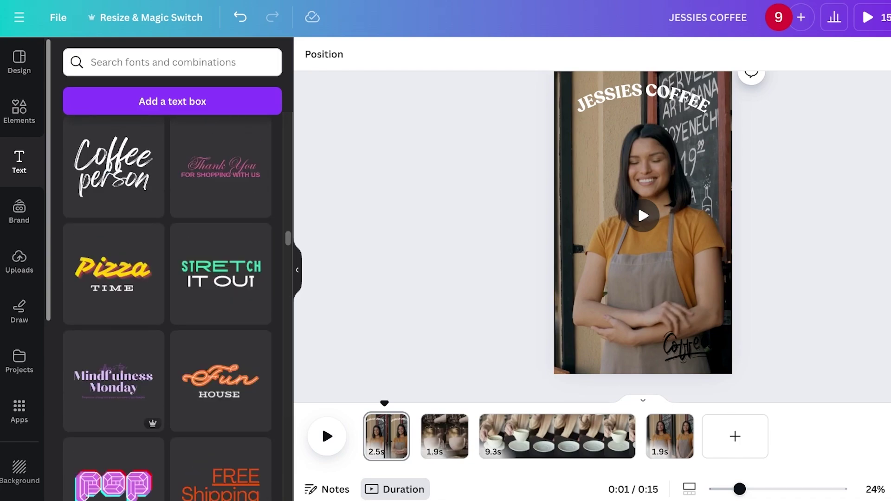
pyautogui.scroll(-10, 167, 306)
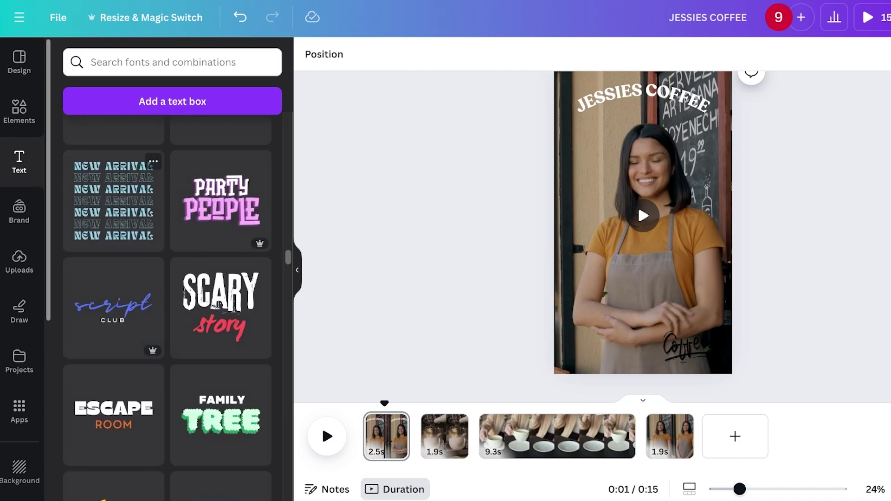
# - Add the repeated "NEW ARRIVAL" font combination to the first page and replace its first line with "OPEN NOW"
pyautogui.click(113, 201)
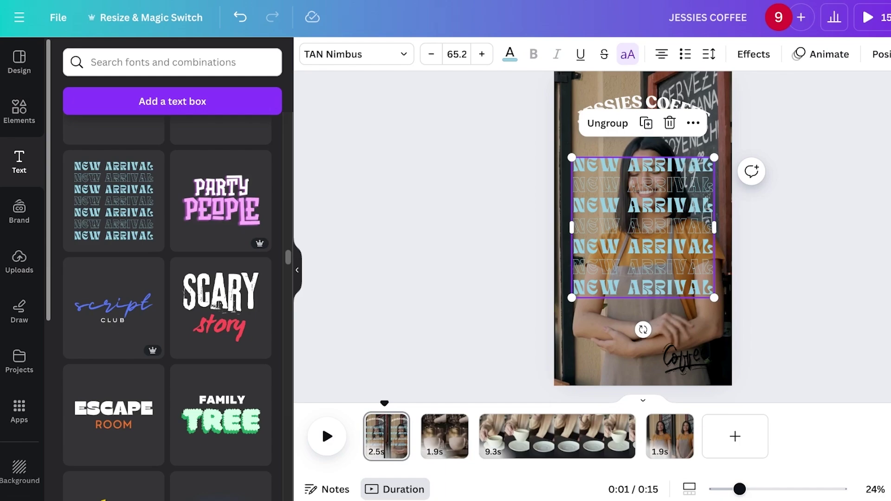
pyautogui.click(668, 165)
pyautogui.doubleClick(668, 166)
pyautogui.write('A')
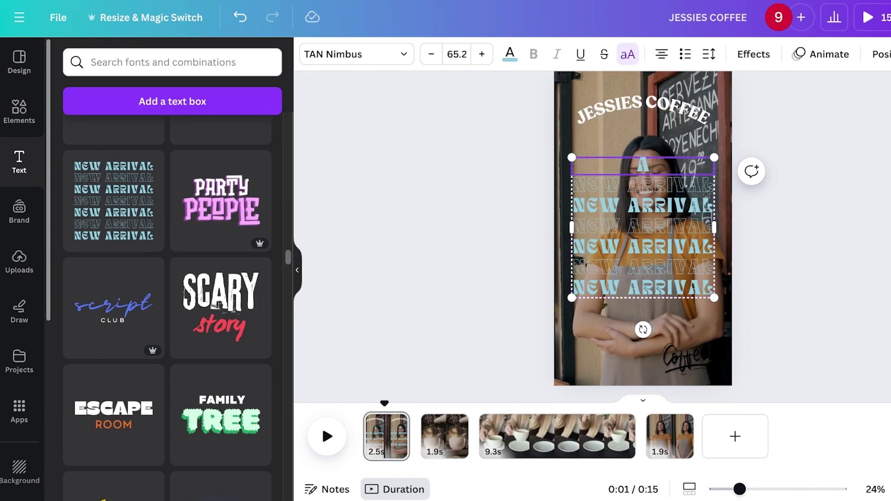
pyautogui.write('PEN NOW')
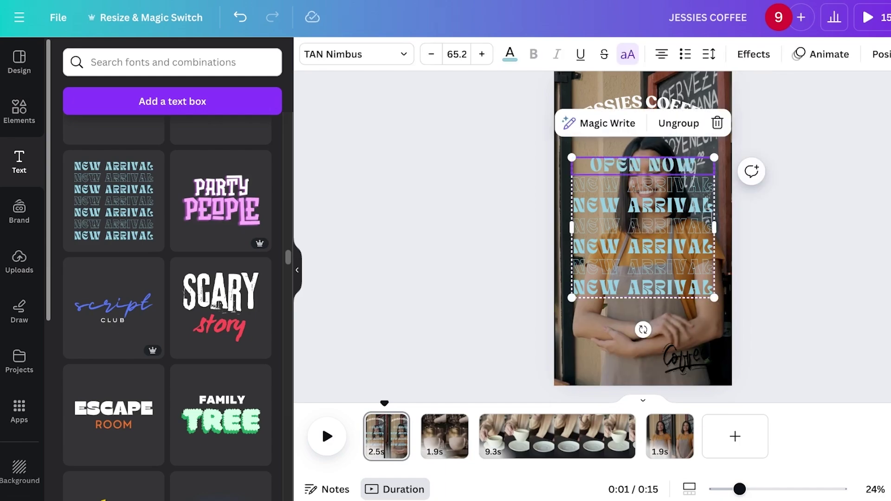
# - Replace the second, third and fifth lines of the repeated lettering with "OPEN NOW"
pyautogui.doubleClick(643, 186)
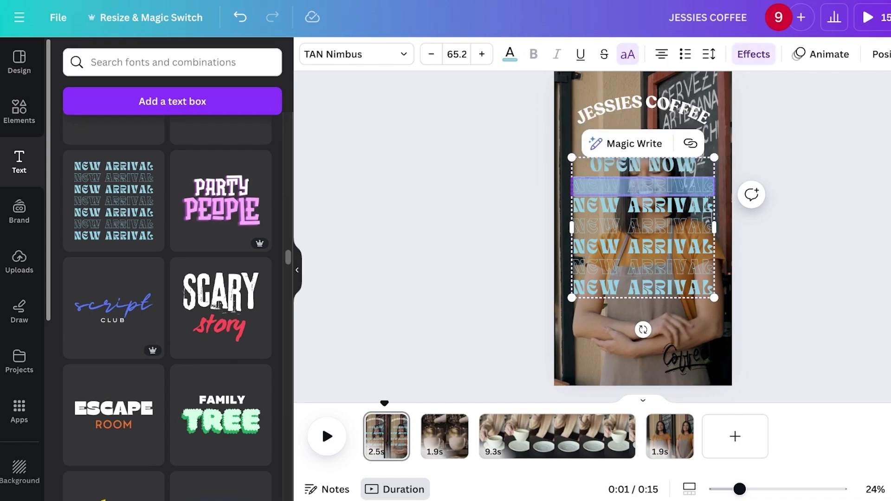
pyautogui.write('OPEN NOW')
pyautogui.press('Down')
pyautogui.hotkey('shift', 'End')
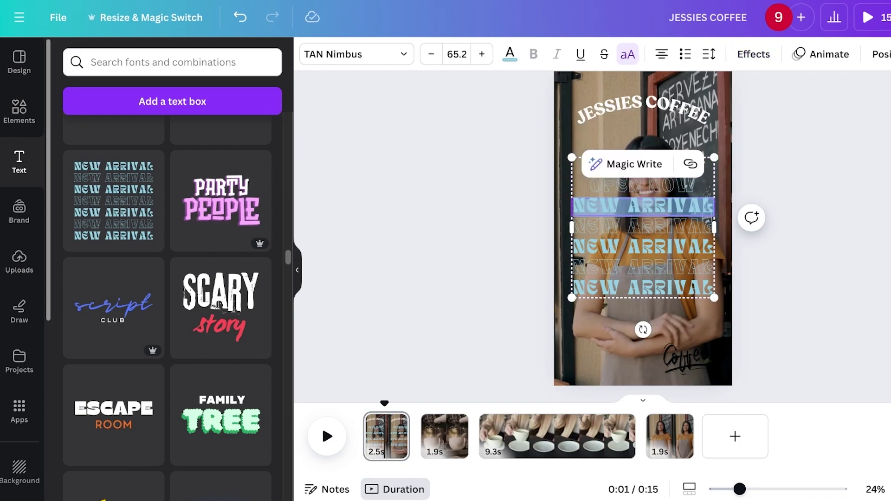
pyautogui.write('OPEN NOW')
pyautogui.doubleClick(643, 247)
pyautogui.write('OPEN NOW')
pyautogui.click(643, 227)
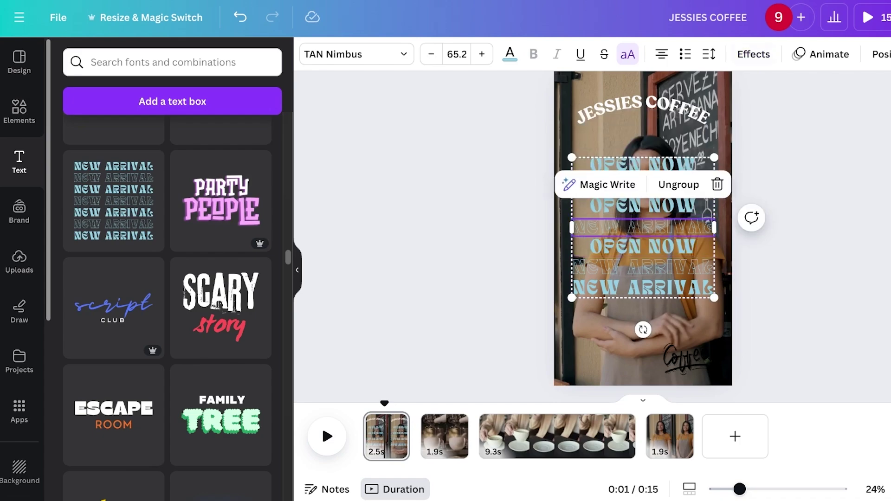
pyautogui.hotkey('ctrl', 'v')
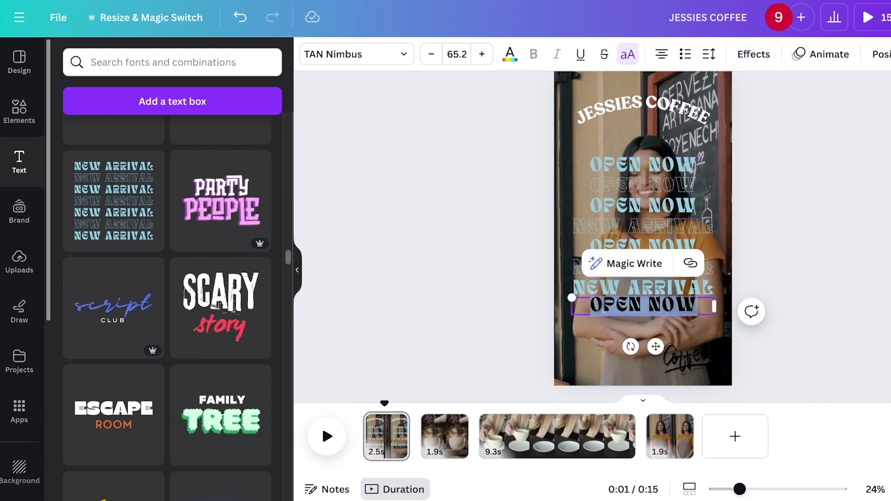
pyautogui.click(240, 17)
# - Replace the remaining "NEW ARRIVAL" lines, the fourth, sixth and seventh, with "OPEN NOW"
pyautogui.doubleClick(643, 227)
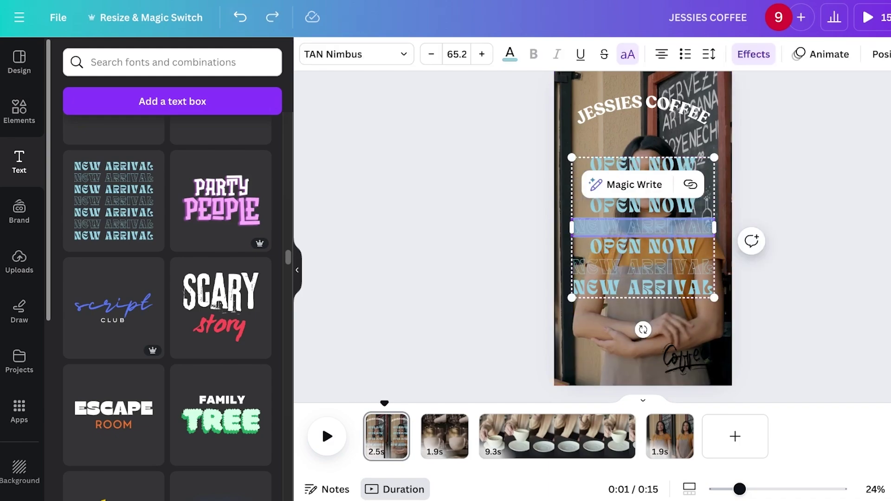
pyautogui.write('OPEN NOW')
pyautogui.doubleClick(643, 288)
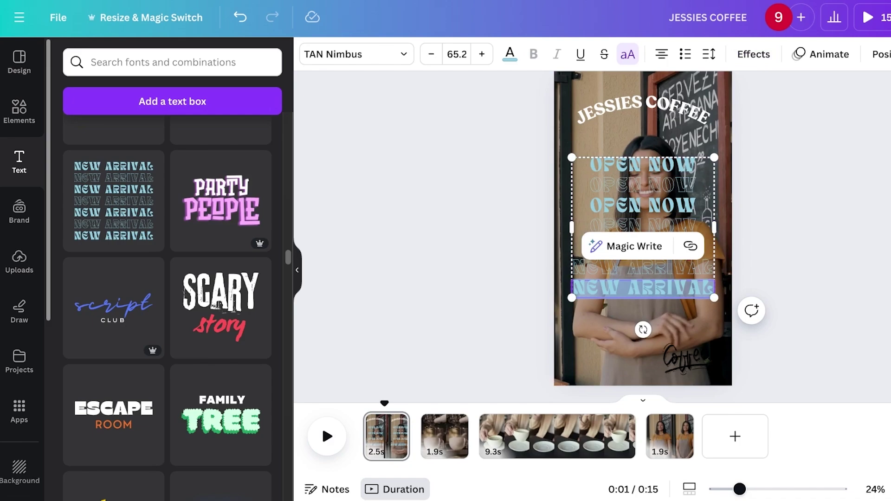
pyautogui.write('OPEN NOW')
pyautogui.press('Up')
pyautogui.hotkey('shift', 'Home')
pyautogui.write('OPEN NOW')
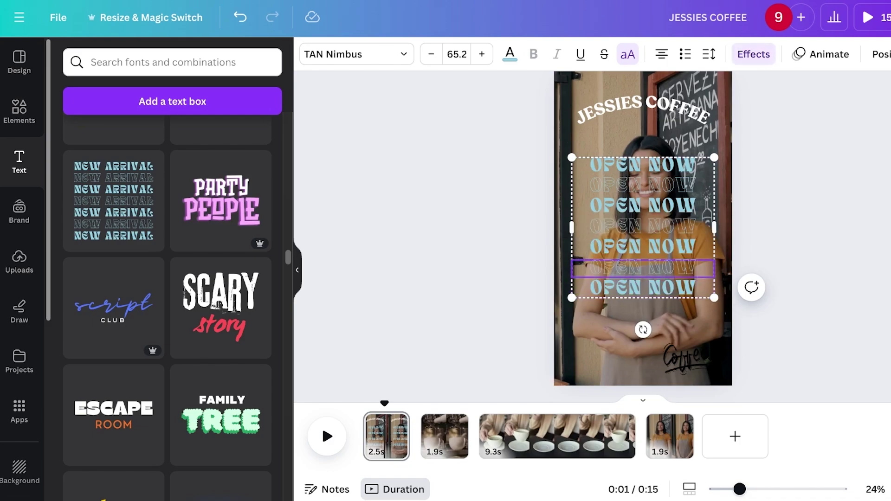
pyautogui.press('Escape')
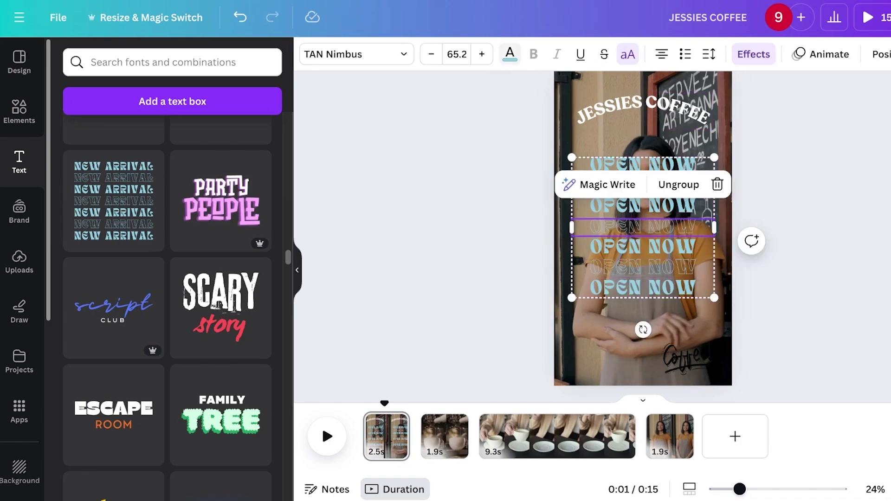
# - Change all the light blue text in the design to white (#ffffff)
pyautogui.click(509, 54)
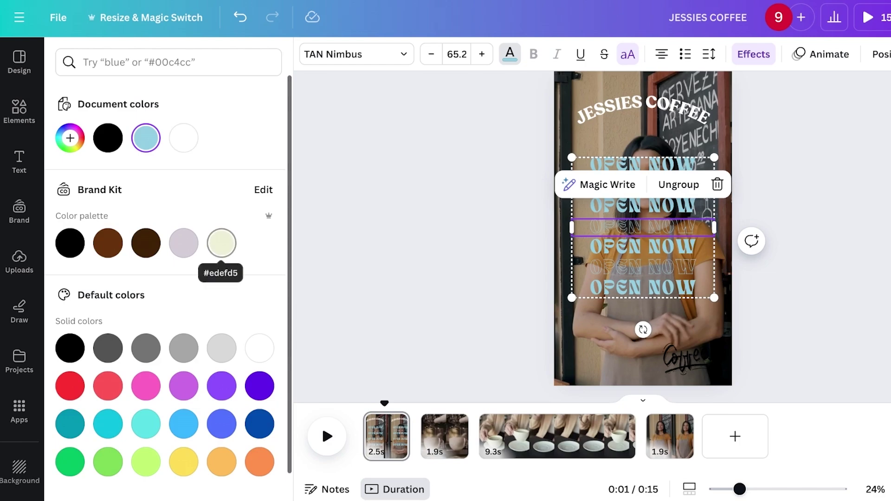
pyautogui.click(183, 138)
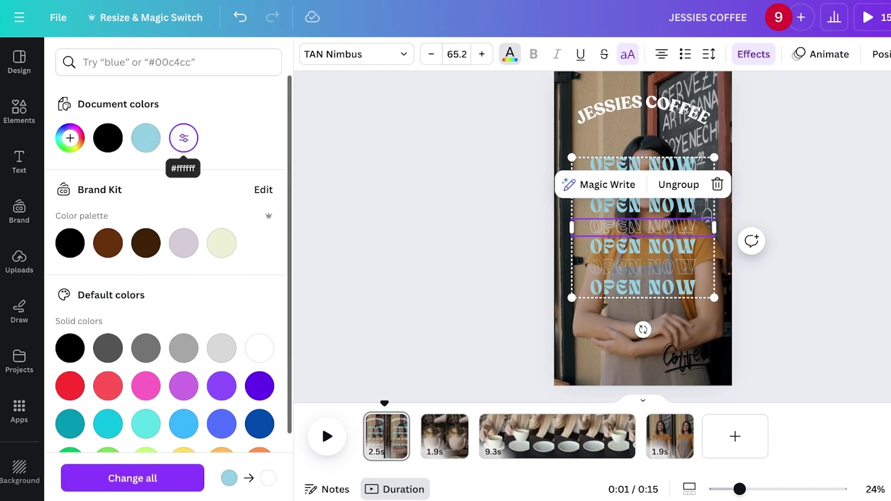
pyautogui.click(132, 478)
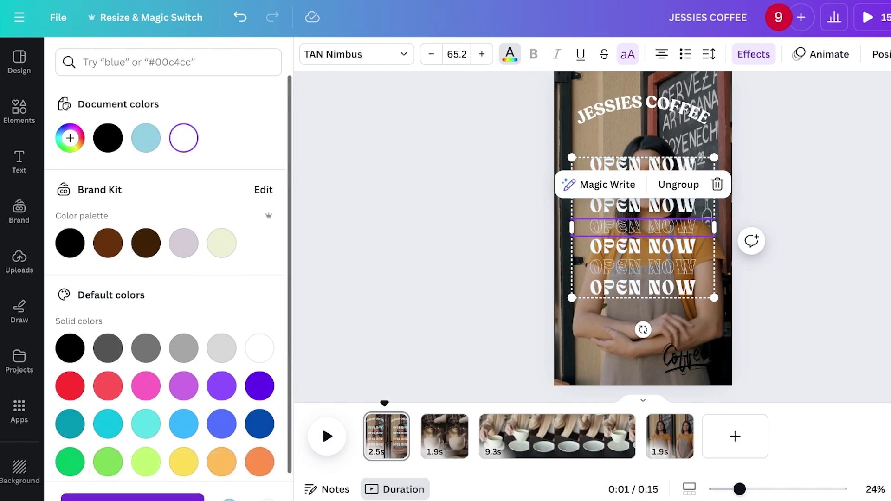
pyautogui.click(441, 241)
# - Shrink the "OPEN NOW" lettering group to font size 53.6 and centre it on the first page below the title
pyautogui.moveTo(643, 165); pyautogui.dragTo(642, 211)
pyautogui.moveTo(714, 203); pyautogui.dragTo(651, 230)
pyautogui.moveTo(642, 288); pyautogui.dragTo(643, 234)
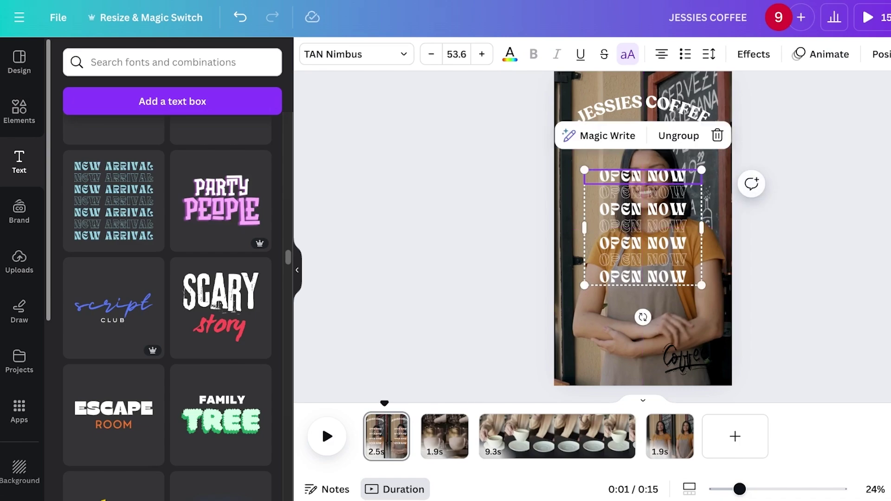
pyautogui.press('Escape')
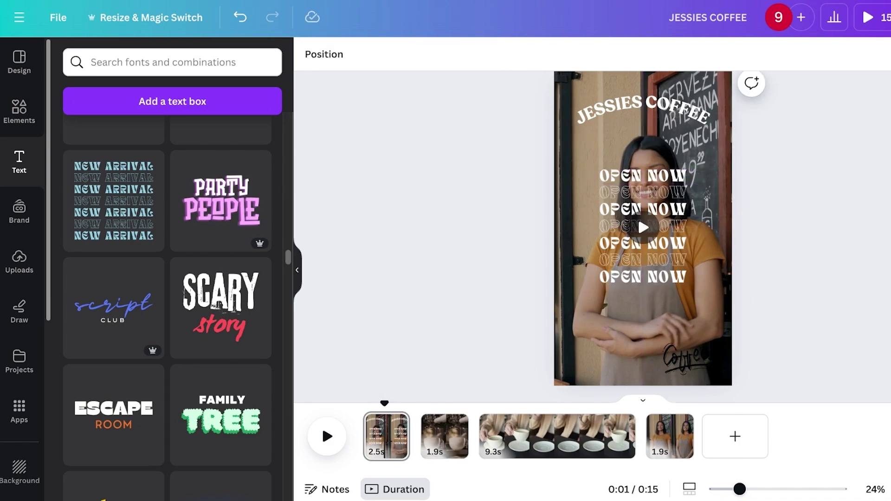
pyautogui.moveTo(384, 403)
pyautogui.mouseDown()
pyautogui.moveTo(370, 404)
pyautogui.moveTo(405, 404)
pyautogui.moveTo(367, 404)
pyautogui.moveTo(386, 404)
pyautogui.mouseUp()
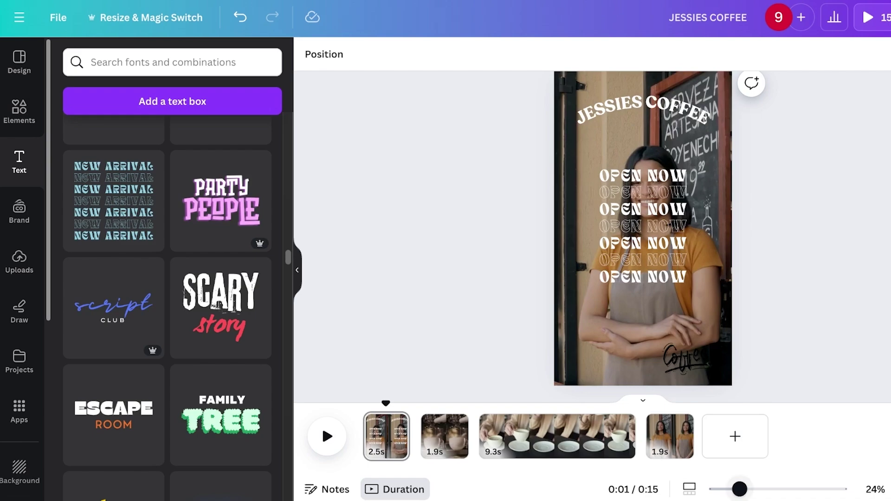
pyautogui.moveTo(739, 489); pyautogui.dragTo(748, 489)
pyautogui.click(689, 489)
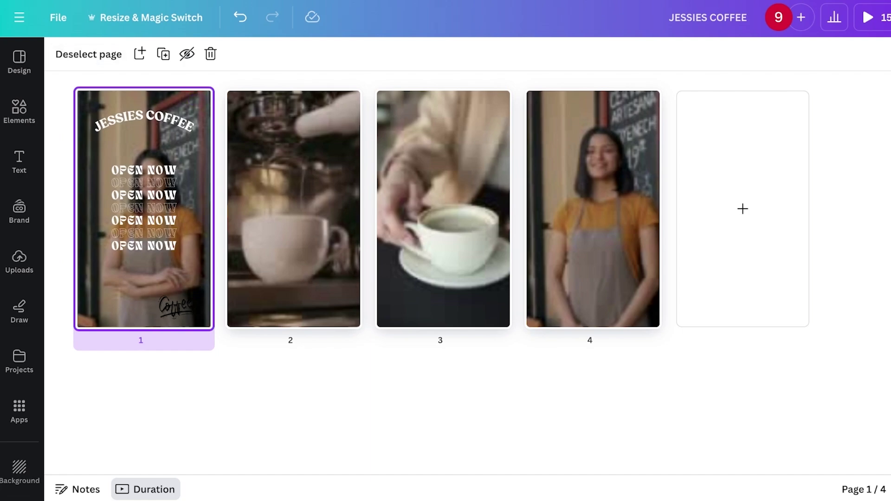
pyautogui.click(888, 489)
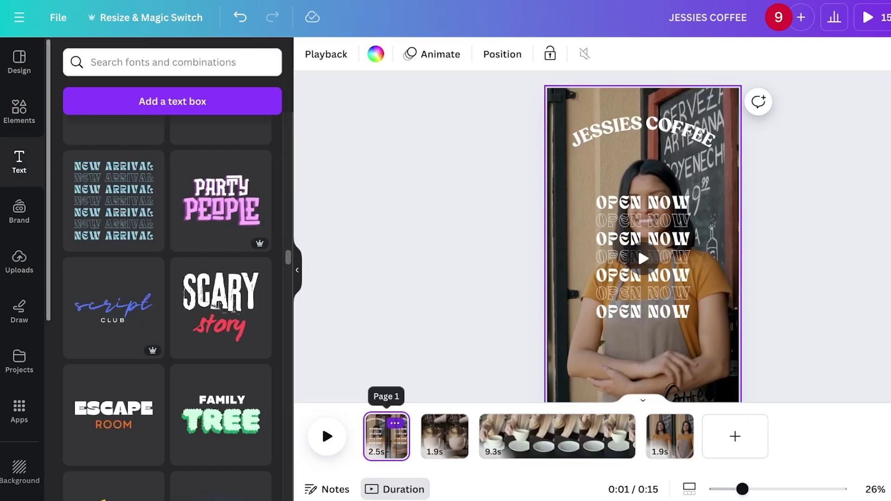
# - Duplicate the first page and trim the original to 1.4 seconds
pyautogui.click(395, 423)
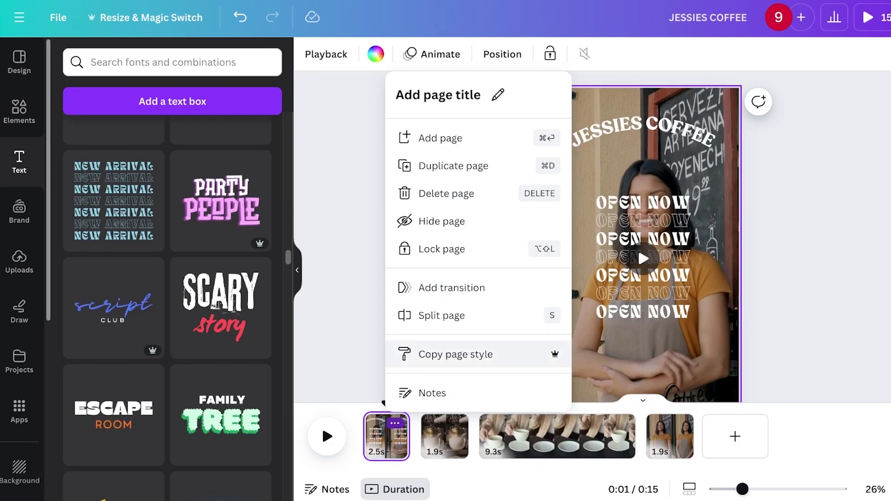
pyautogui.click(445, 166)
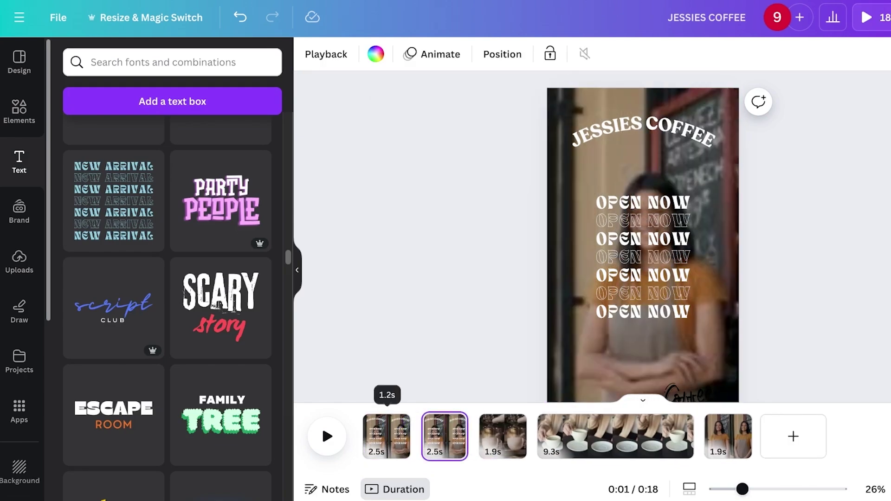
pyautogui.click(387, 435)
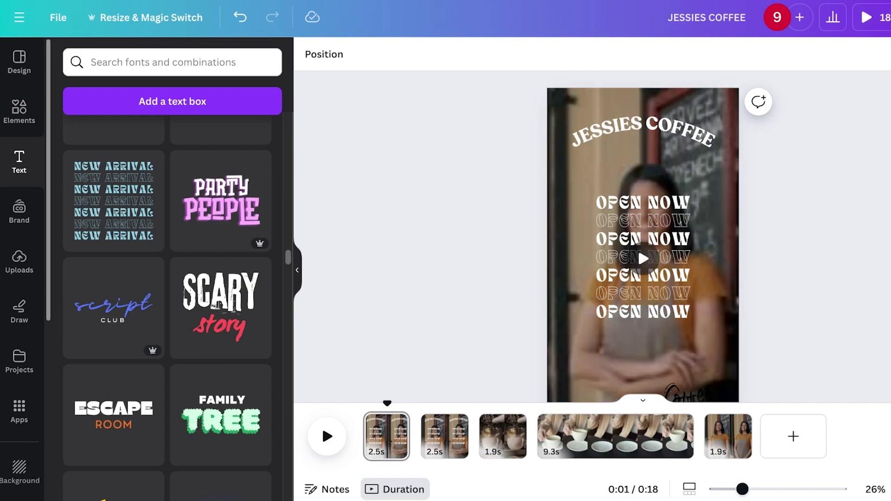
pyautogui.click(393, 436)
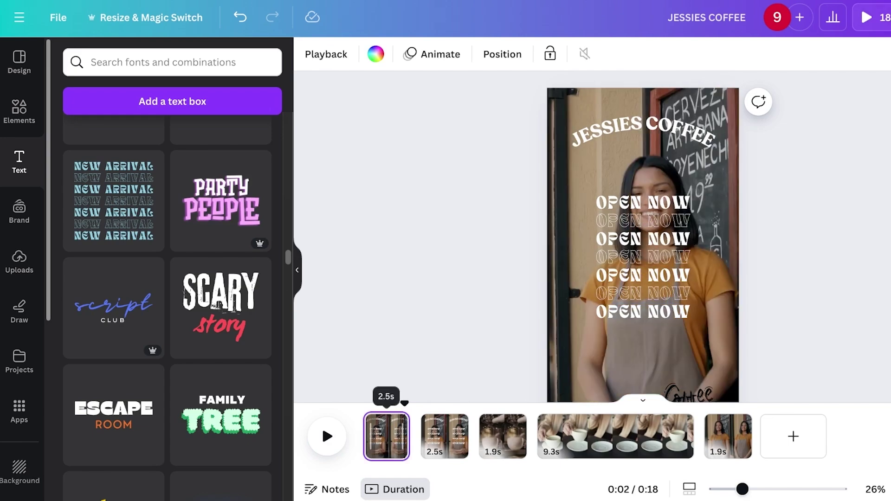
pyautogui.moveTo(409, 436); pyautogui.dragTo(392, 436)
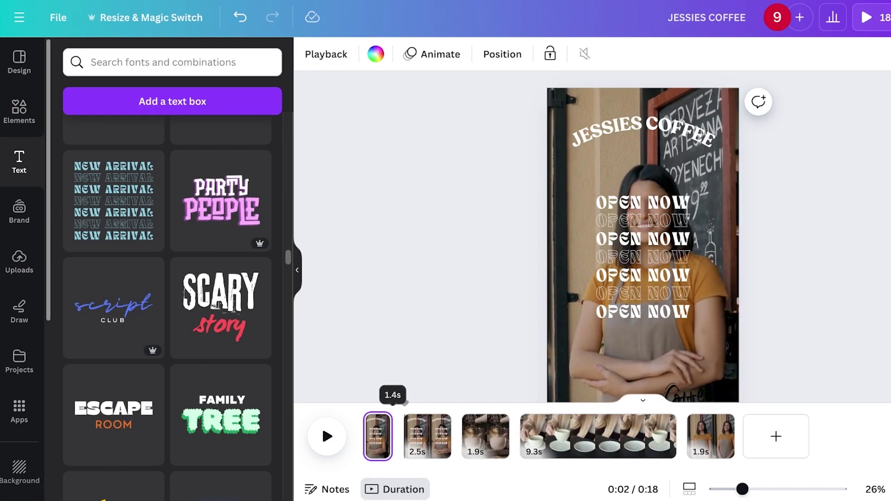
# - Delete the whole "OPEN NOW" lettering group from the first page, keeping the "JESSIES COFFEE" title
pyautogui.click(636, 246)
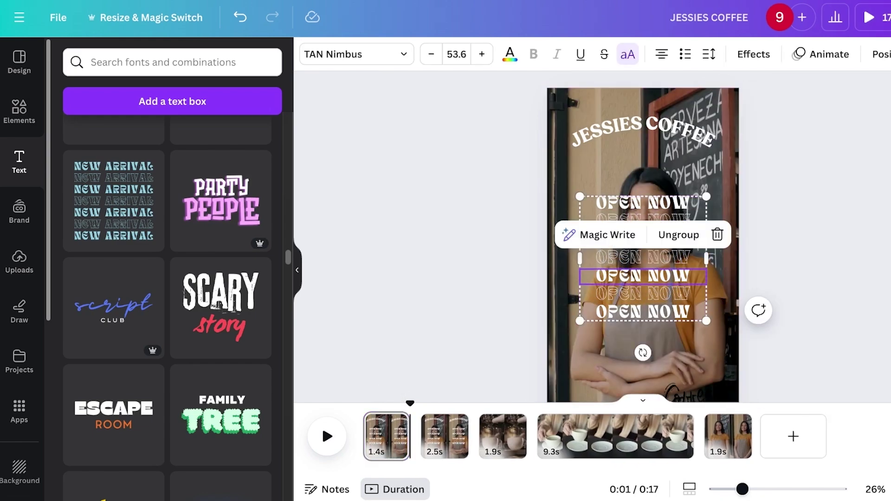
pyautogui.press('Delete')
pyautogui.click(642, 276)
pyautogui.doubleClick(642, 222)
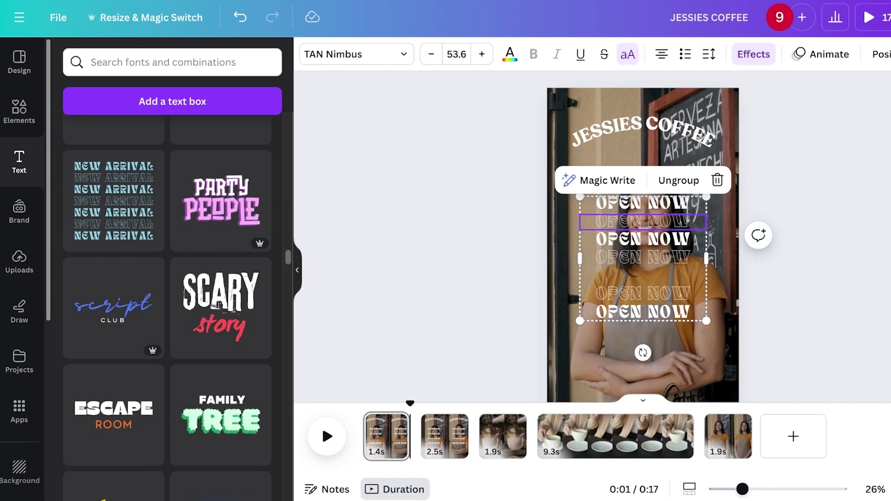
pyautogui.press('Delete')
pyautogui.press('Delete')
# - Trim the beginning of the second page so it lasts 1.3 seconds, and preview the video from the start into the fourth clip
pyautogui.click(444, 436)
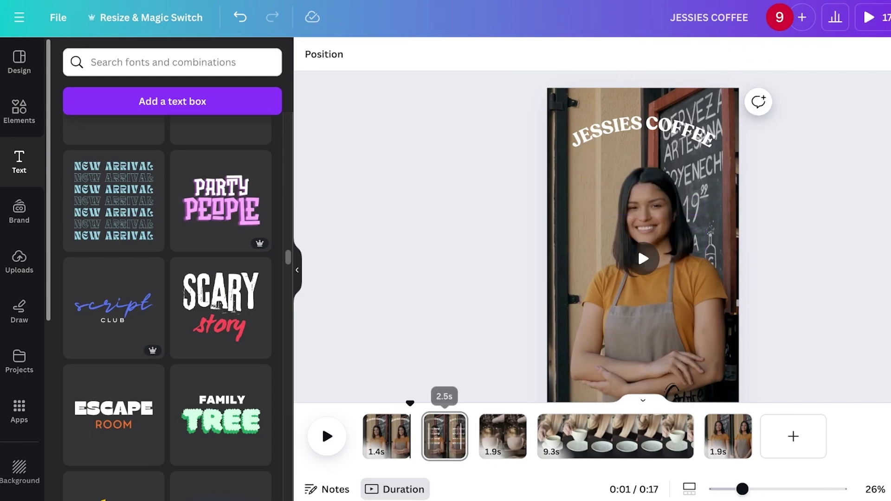
pyautogui.moveTo(423, 436); pyautogui.dragTo(443, 436)
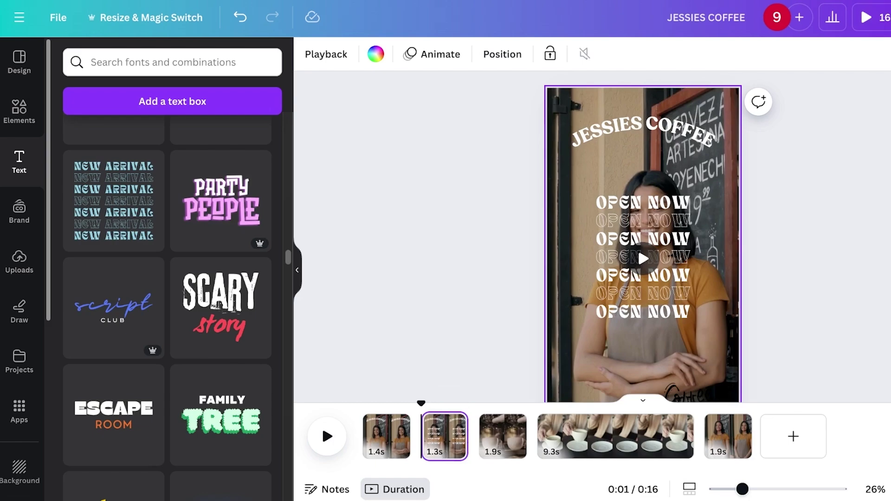
pyautogui.click(363, 404)
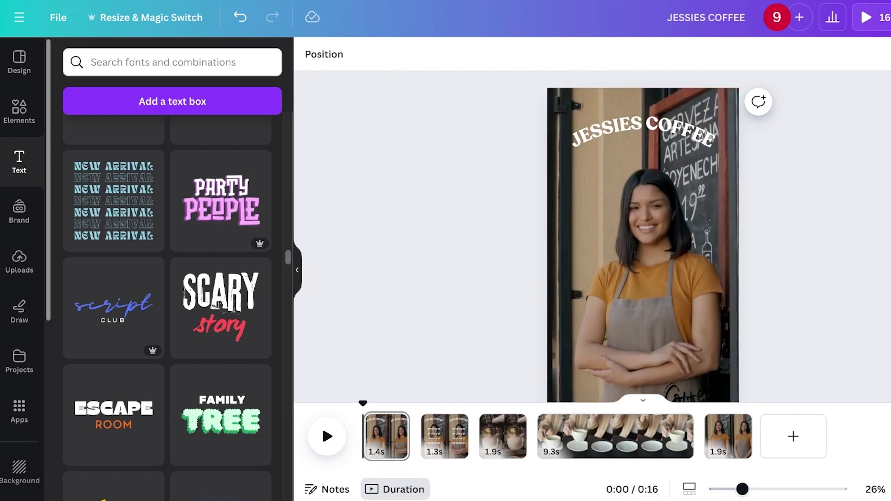
pyautogui.press('space')
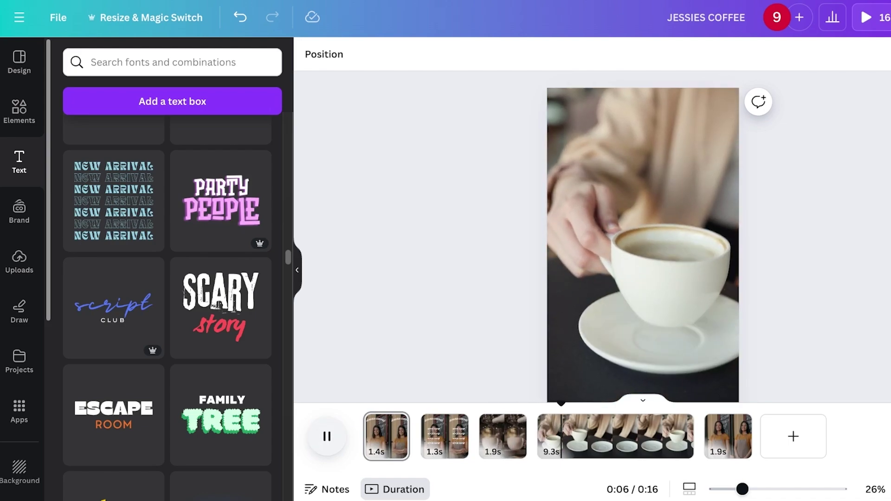
pyautogui.press('space')
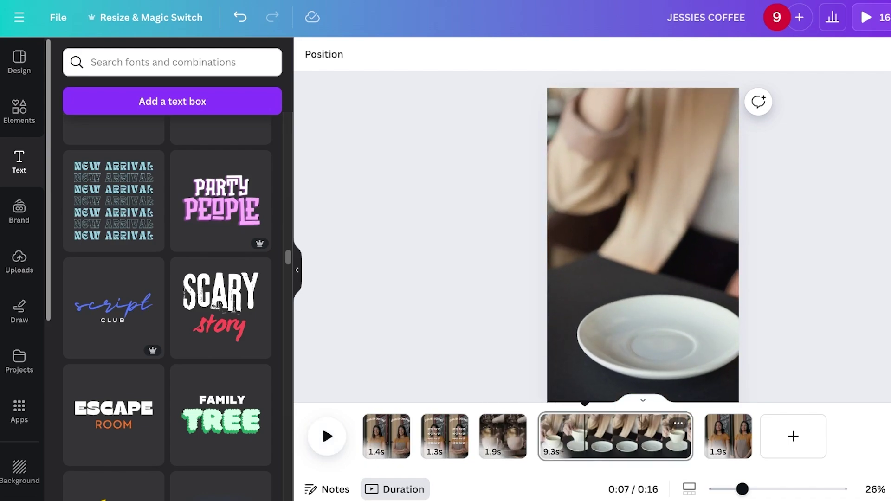
# - Cut the end of the fourth clip with the cups and saucers to 2.6 seconds, and preview the rest of the video
pyautogui.click(584, 436)
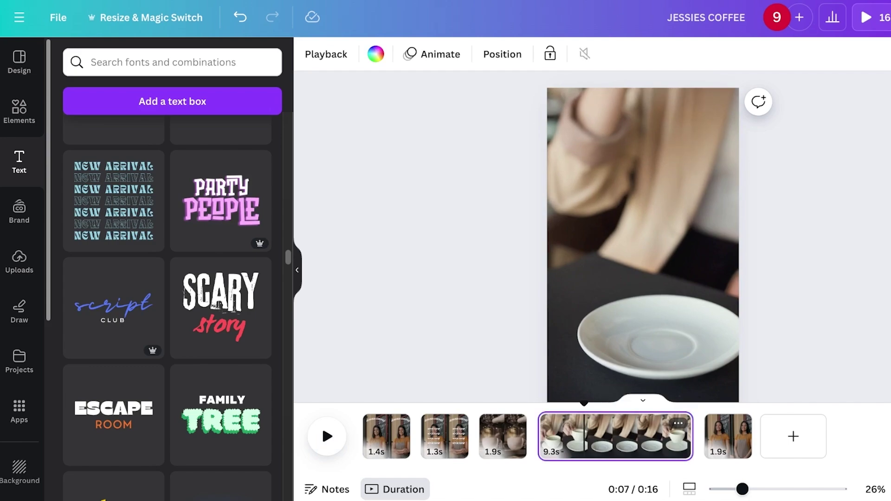
pyautogui.moveTo(691, 436); pyautogui.dragTo(581, 436)
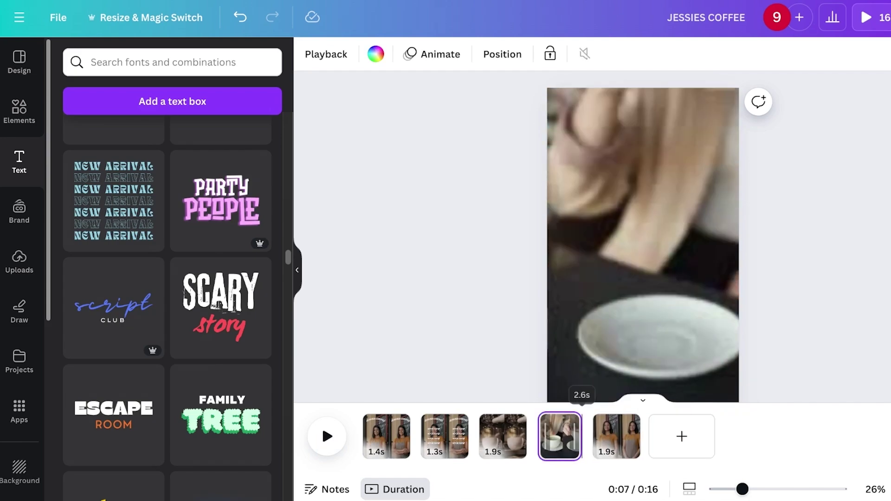
pyautogui.click(636, 246)
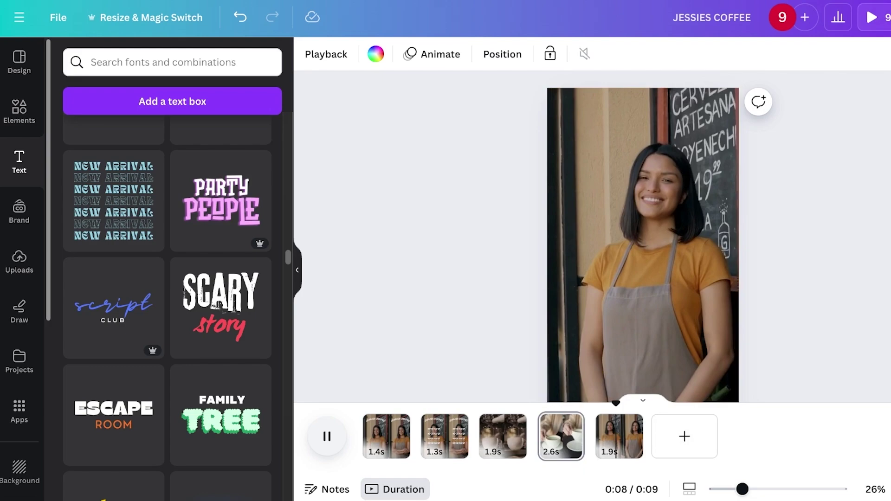
pyautogui.scroll(5, 167, 302)
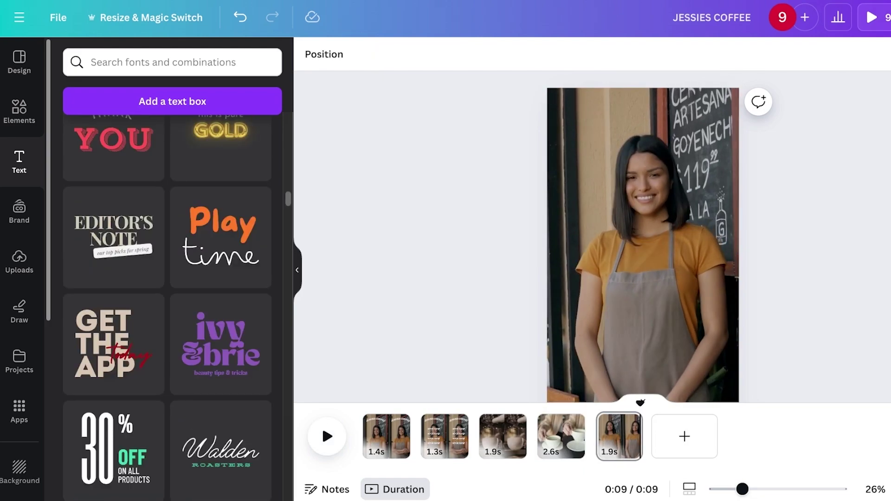